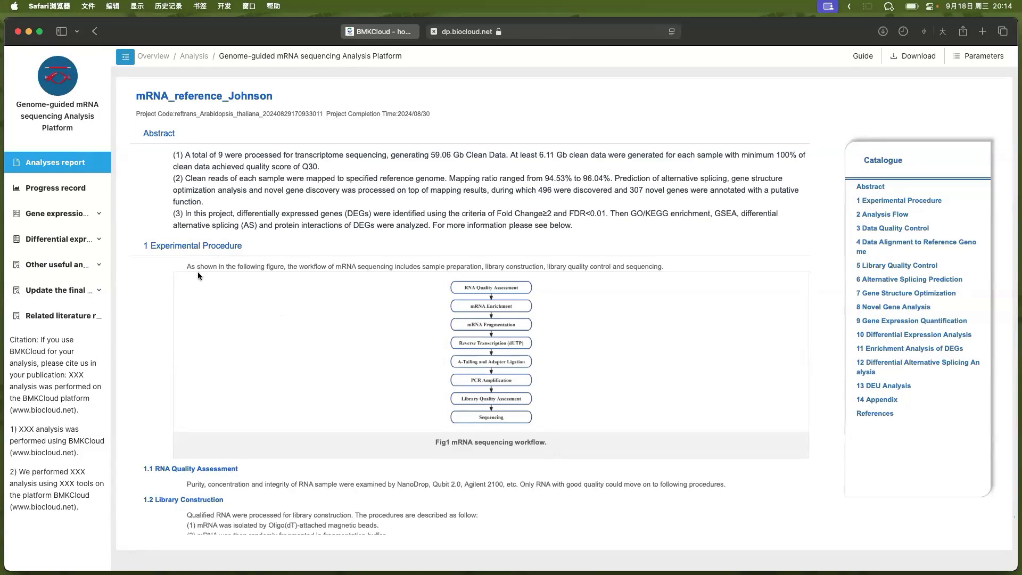
# Open the updated report remove_d3R1_h3R1 from the project's new reports and read down to its data quality control sections.
pyautogui.scroll(-6, 198, 275)
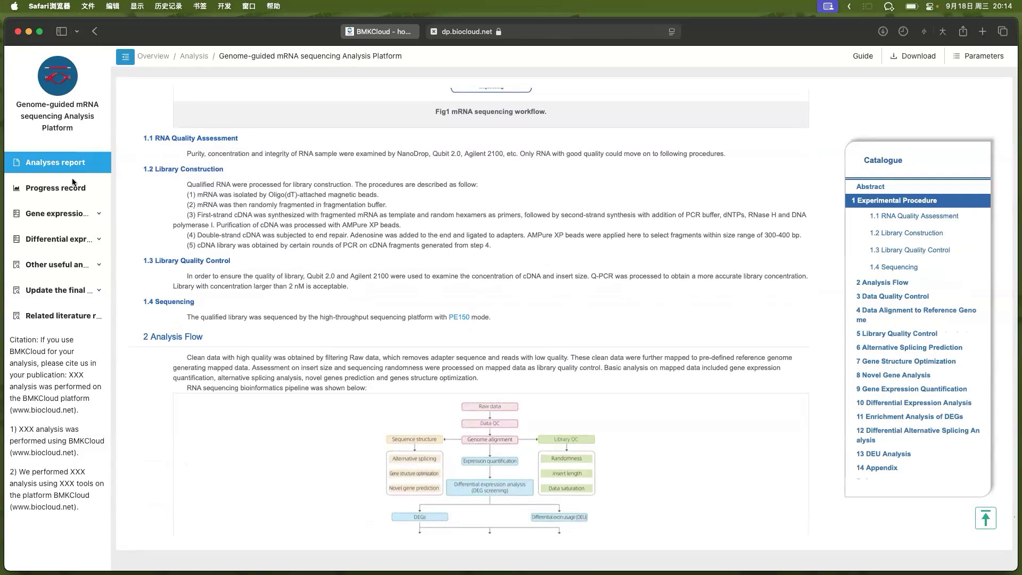
pyautogui.click(33, 290)
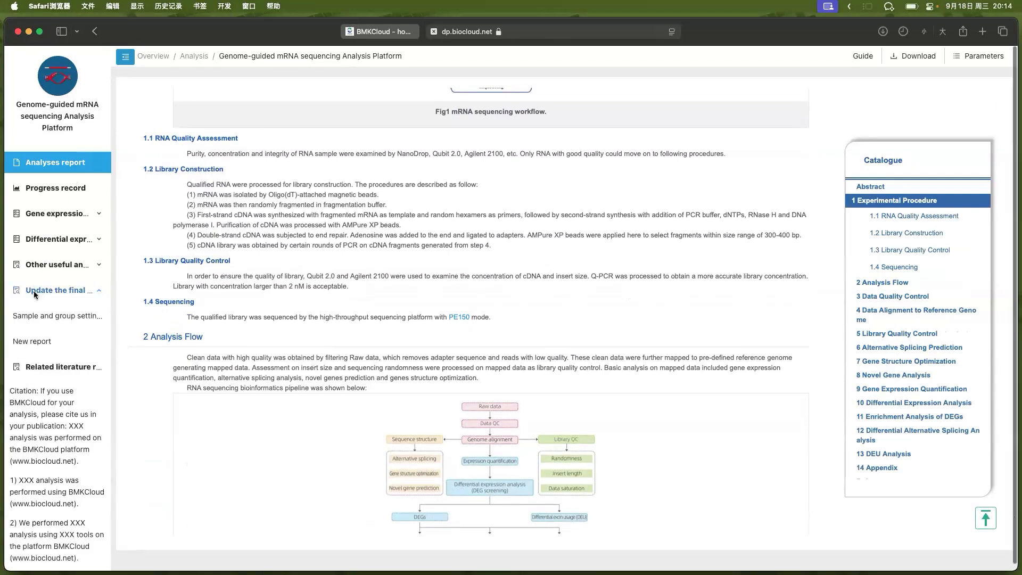
pyautogui.click(32, 343)
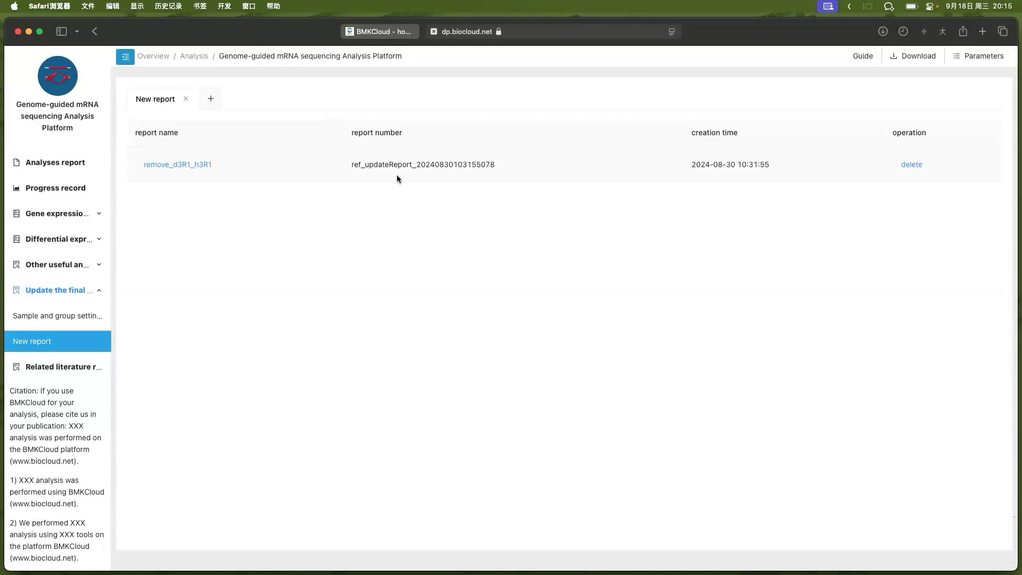
pyautogui.click(171, 169)
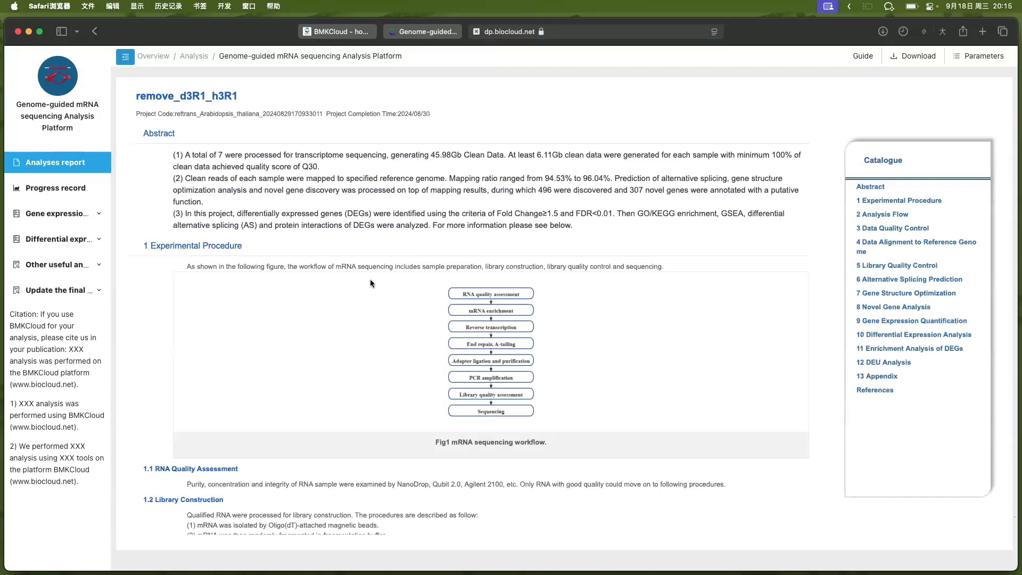
pyautogui.scroll(-20, 371, 283)
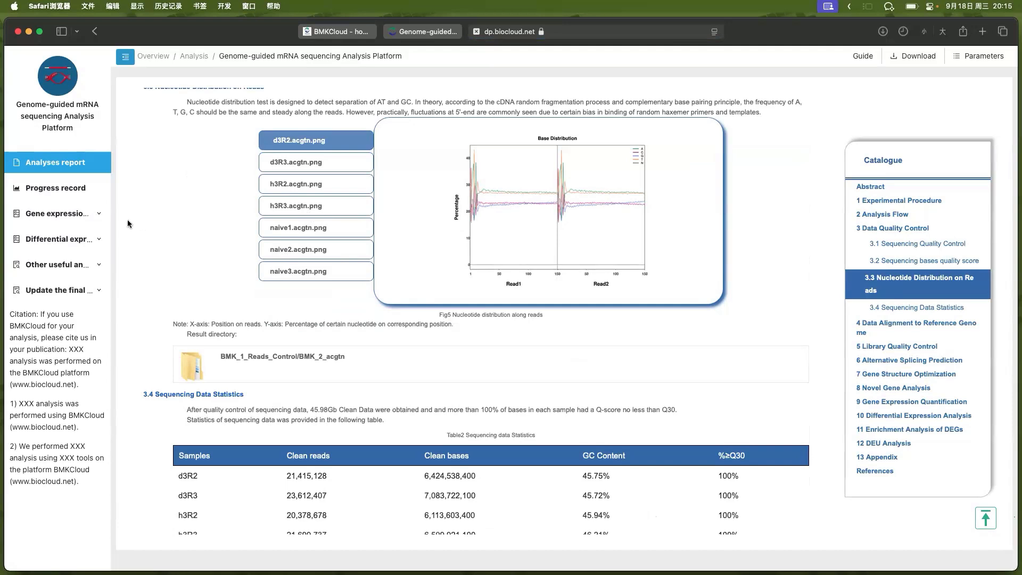
# Open the Gene set Venn diagram tool for gene expression and check the available expression threshold options.
pyautogui.click(79, 220)
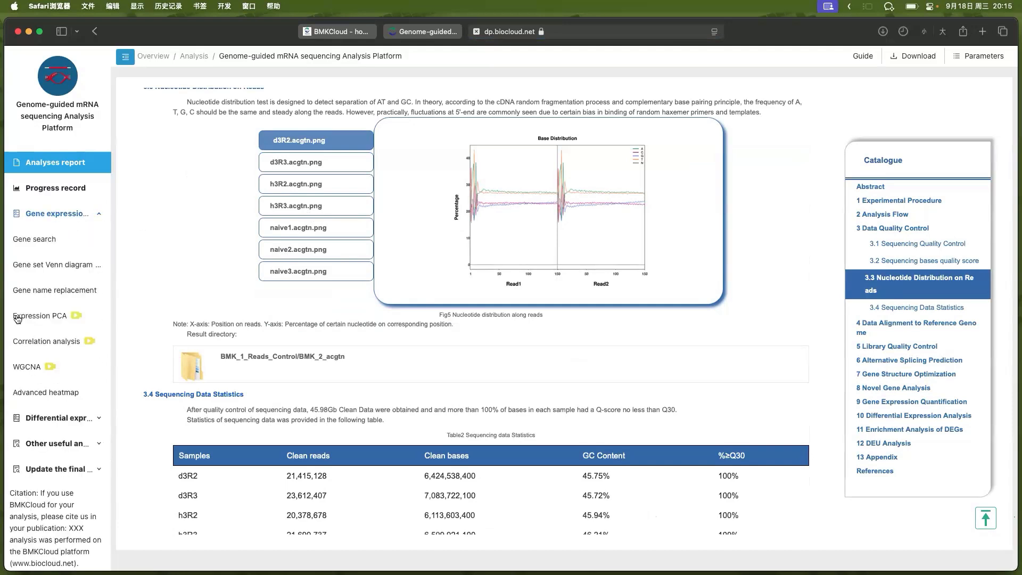
pyautogui.click(56, 265)
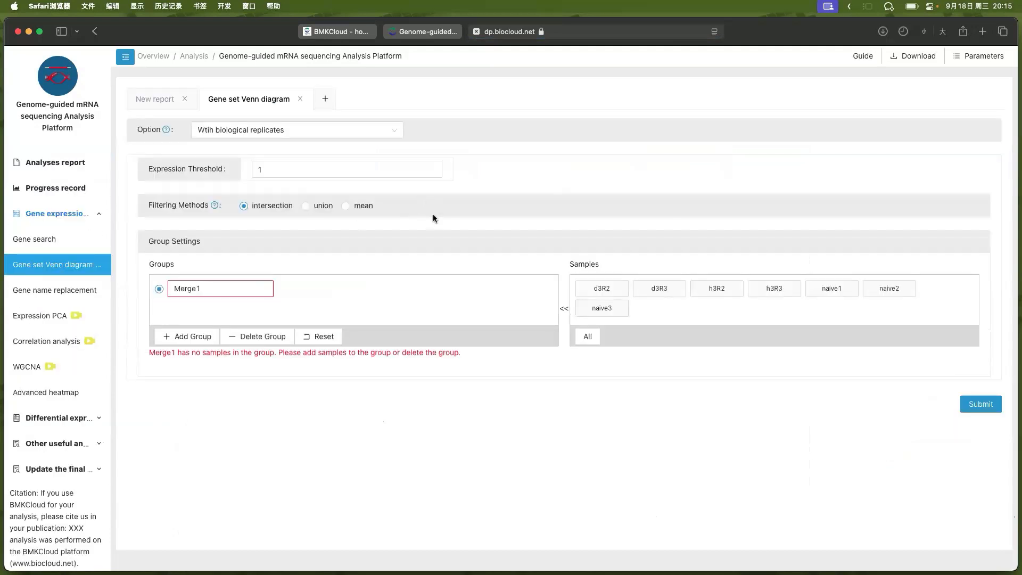
pyautogui.click(324, 174)
pyautogui.doubleClick(324, 174)
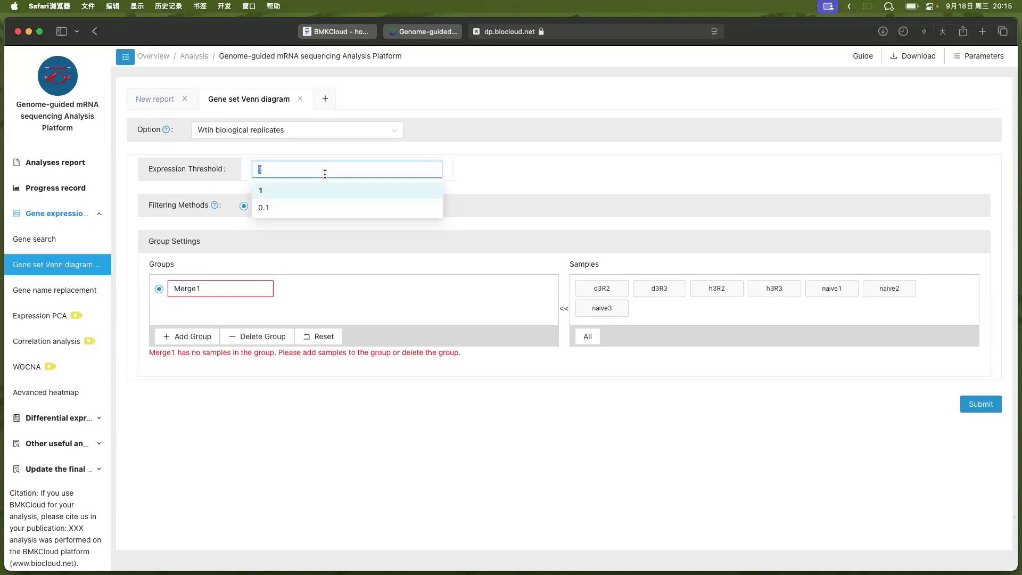
pyautogui.click(474, 167)
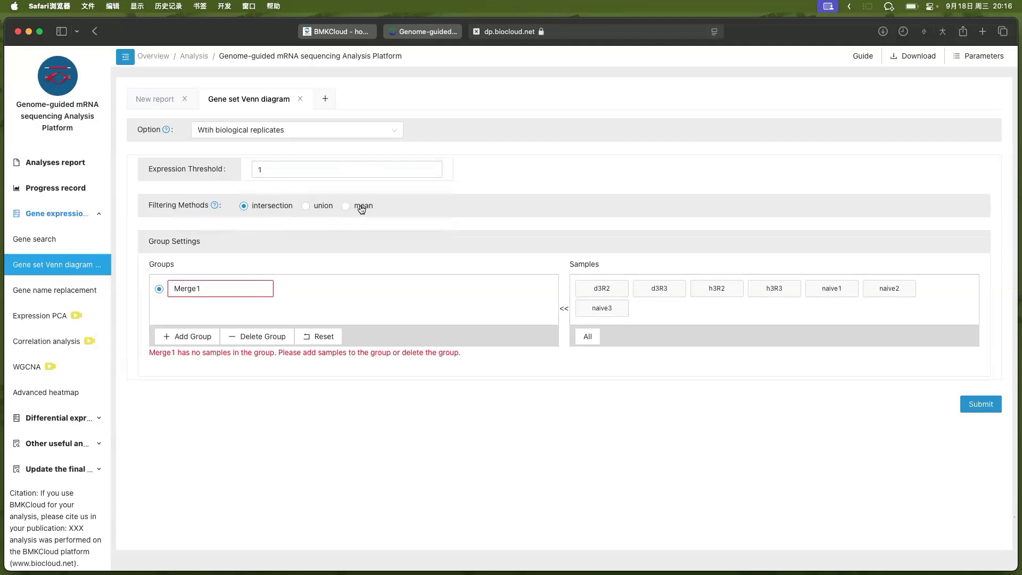
# Rename the first Venn group as D3 and assign samples d3R2 and d3R3 to it.
pyautogui.click(224, 288)
pyautogui.doubleClick(225, 288)
pyautogui.press('BackSpace')
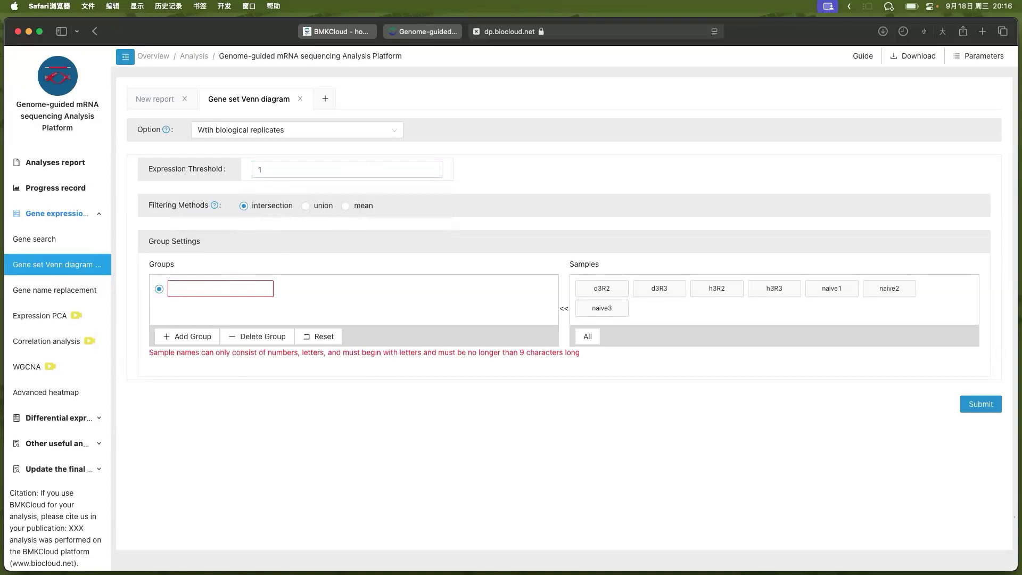
pyautogui.write('D')
pyautogui.press('shift')
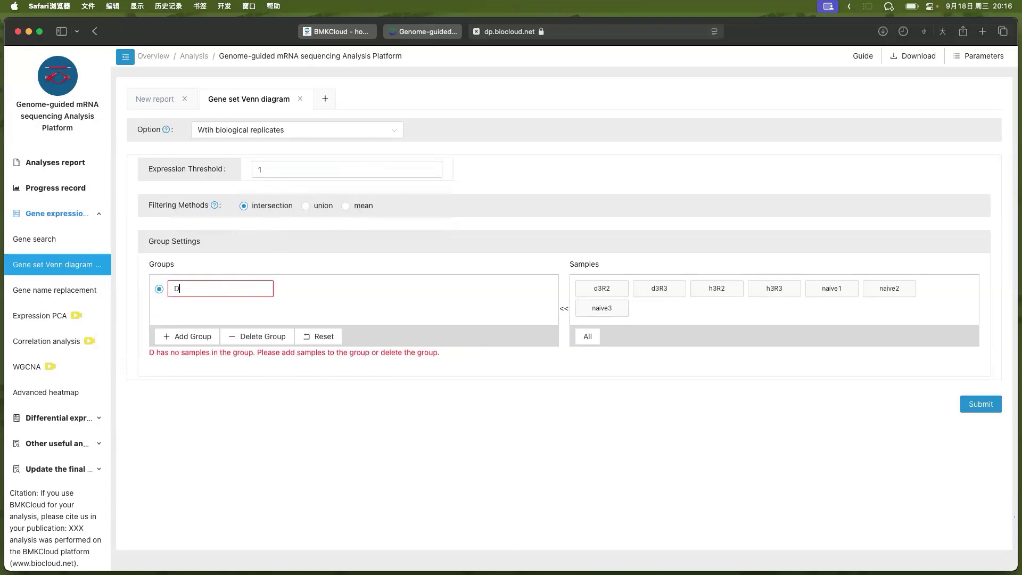
pyautogui.write('3')
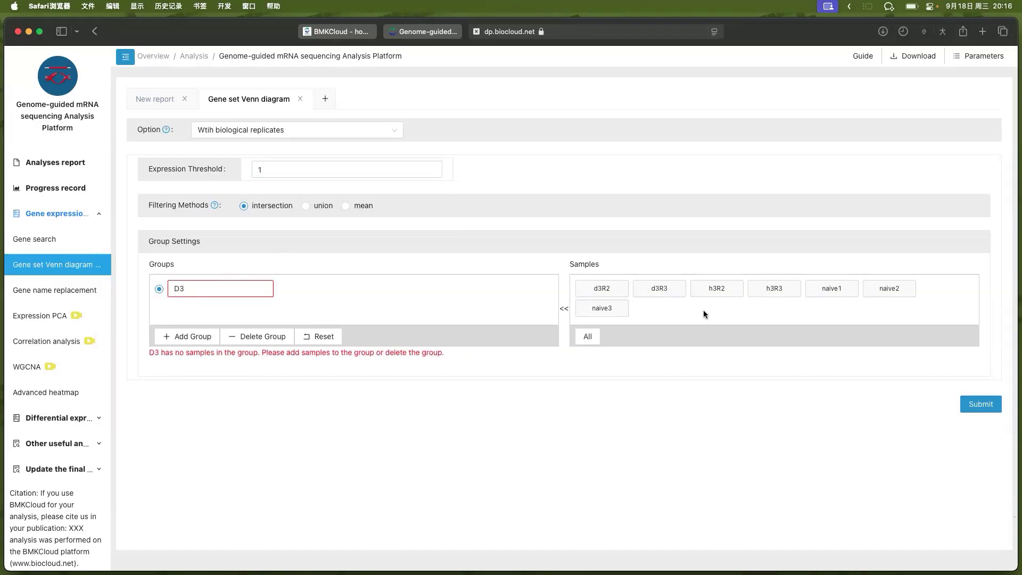
pyautogui.click(620, 289)
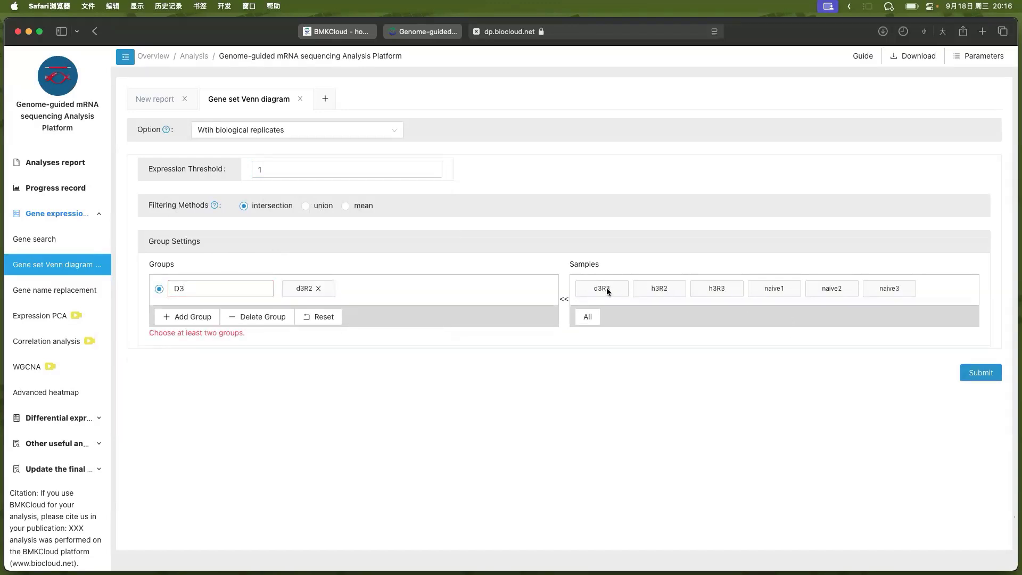
pyautogui.click(605, 287)
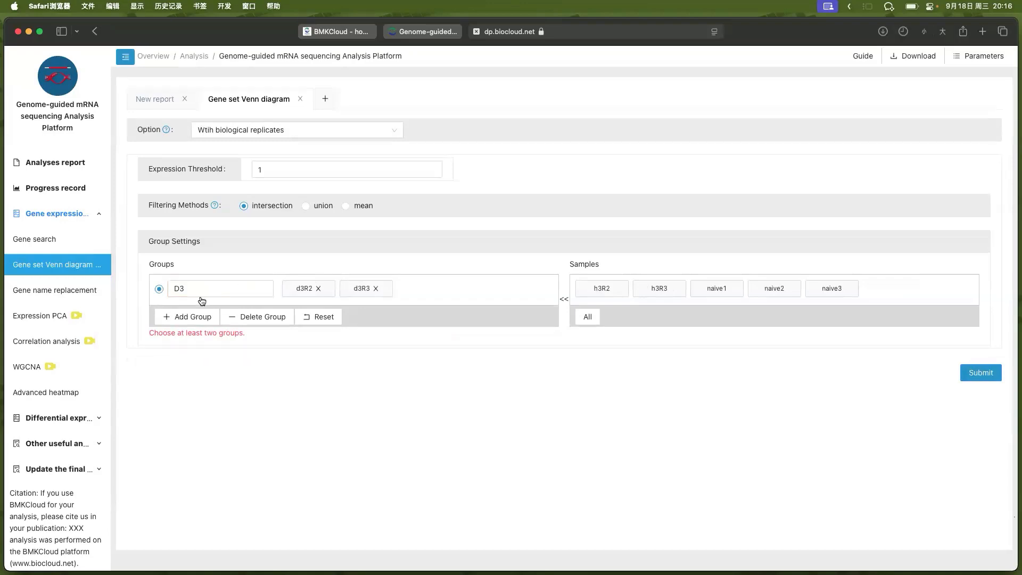
# Add a second group named H3 containing samples h3R2 and h3R3.
pyautogui.click(180, 317)
pyautogui.doubleClick(208, 288)
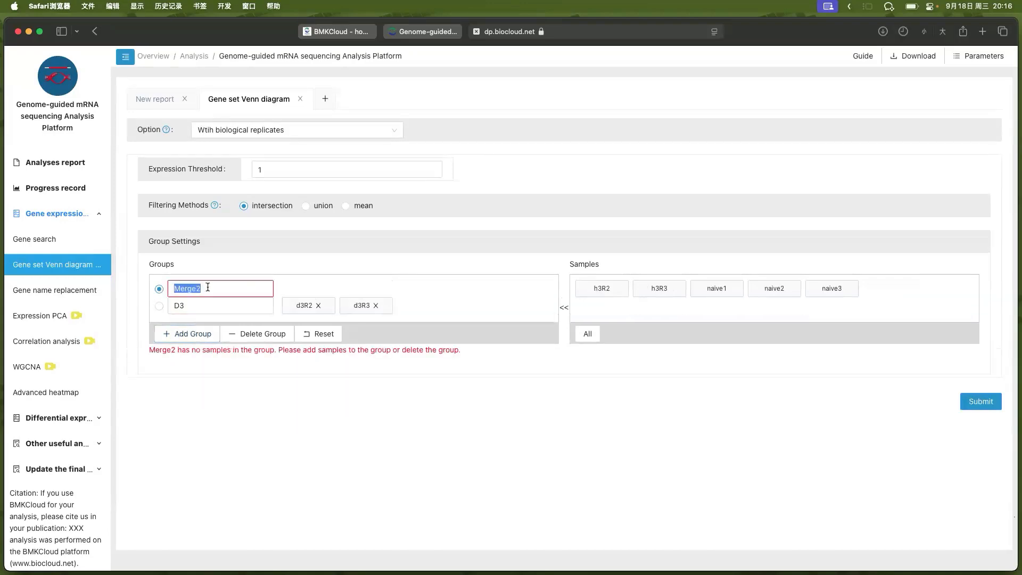
pyautogui.write('H3')
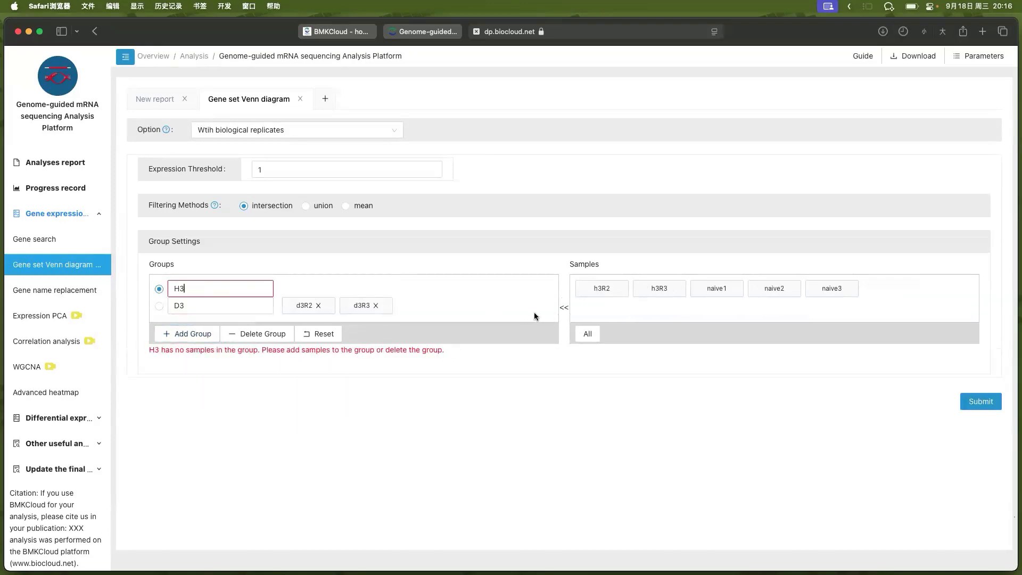
pyautogui.click(604, 290)
pyautogui.click(605, 290)
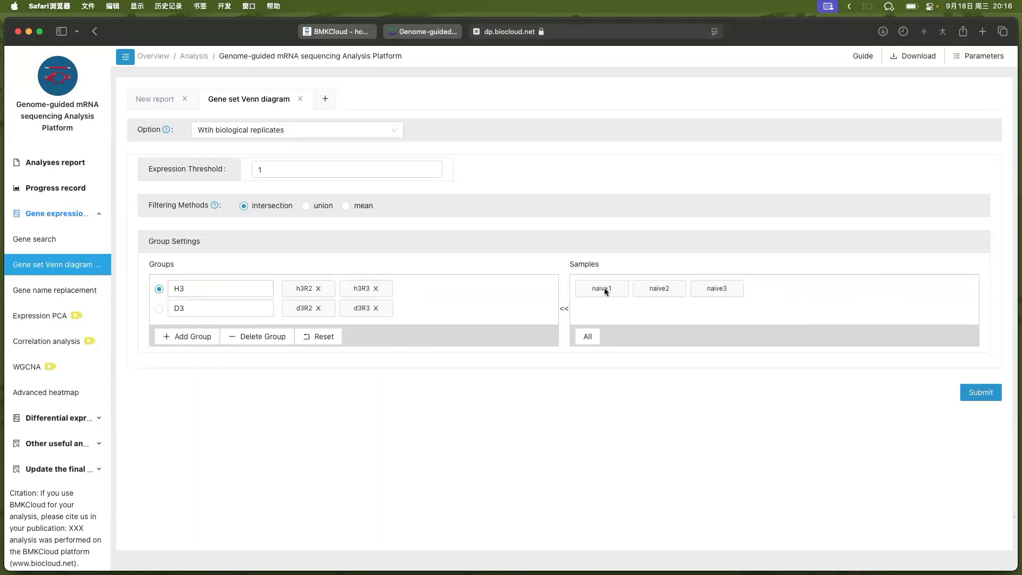
# Add a third group named Naive containing samples naive1, naive2 and naive3.
pyautogui.click(169, 337)
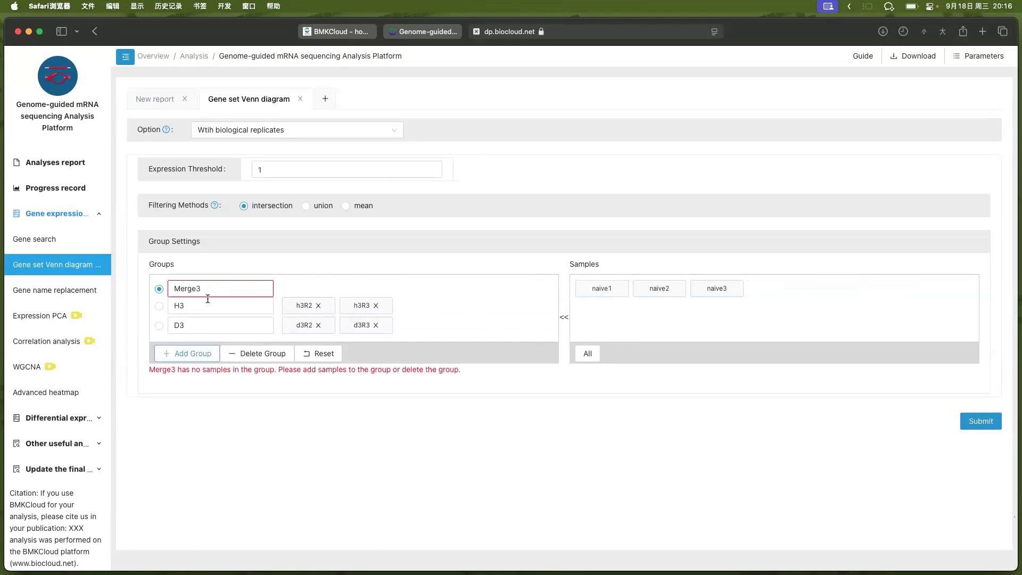
pyautogui.doubleClick(216, 292)
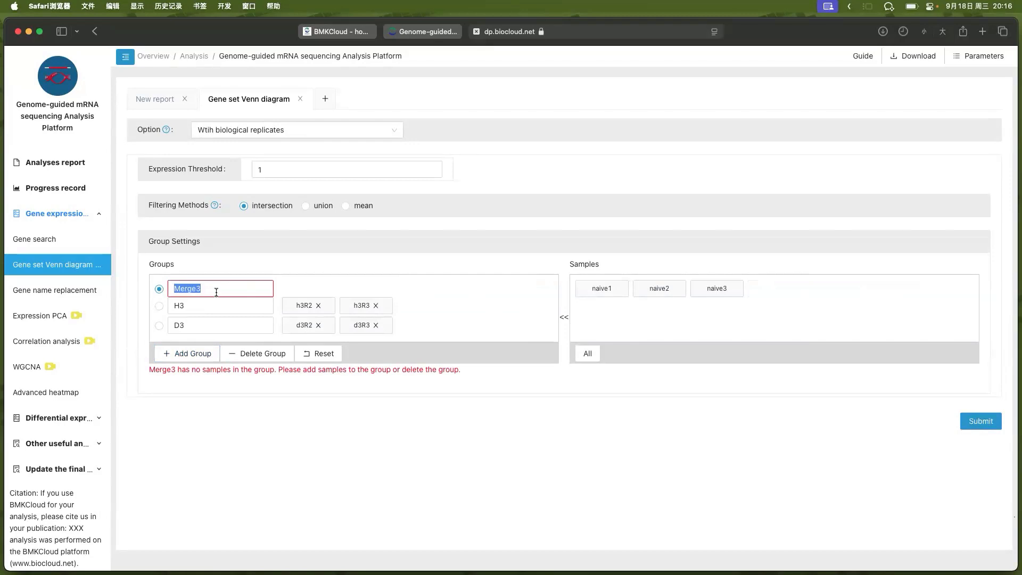
pyautogui.write('Naive')
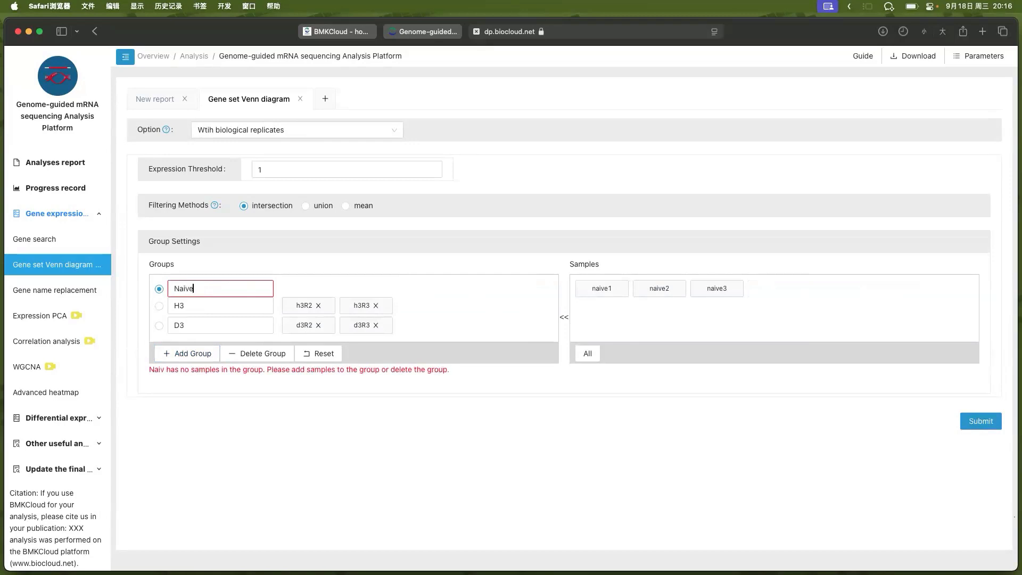
pyautogui.click(602, 288)
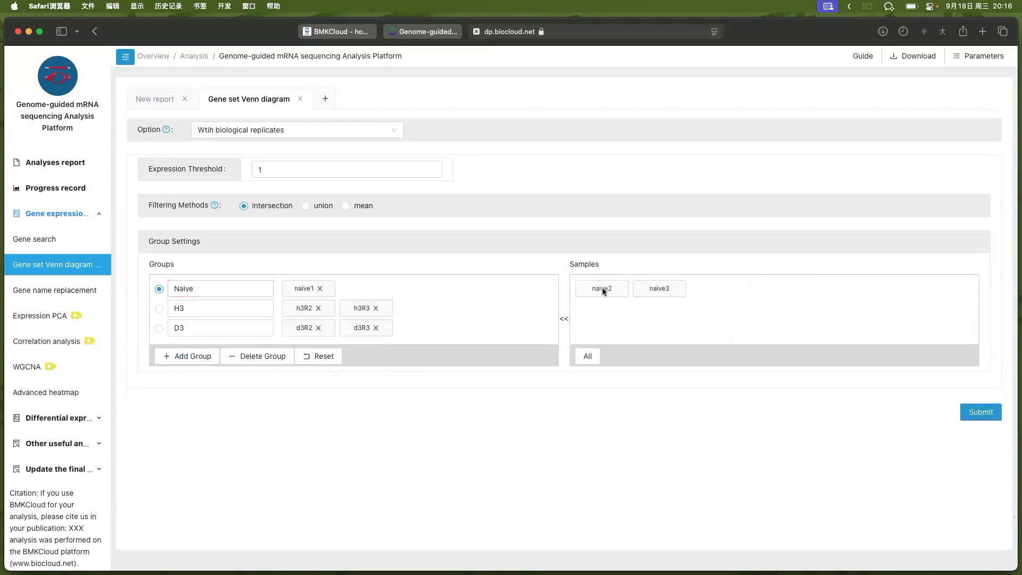
pyautogui.click(602, 288)
pyautogui.click(618, 290)
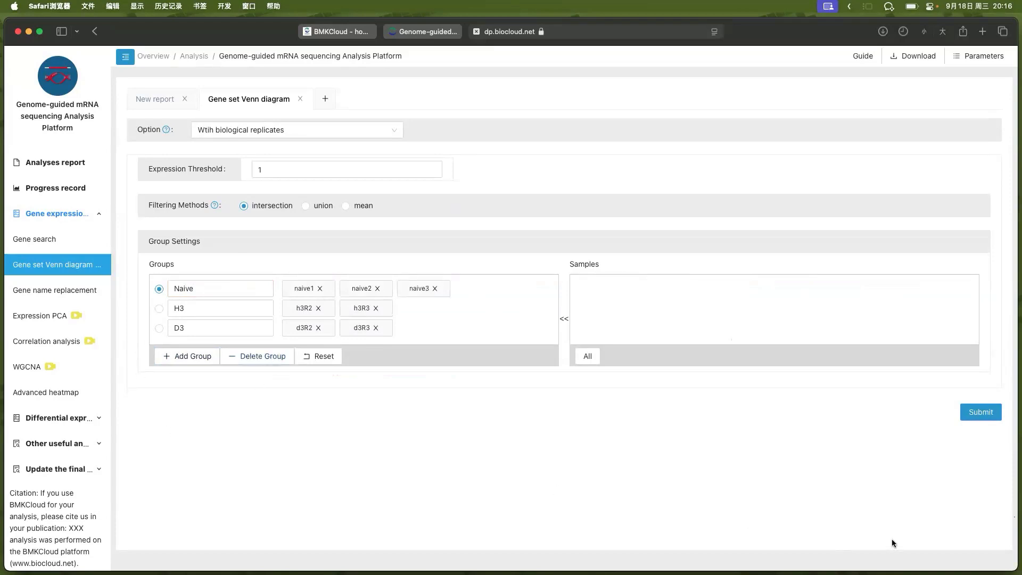
# Submit the Venn analysis and look over the resulting gene expression table and Venn diagram.
pyautogui.click(980, 412)
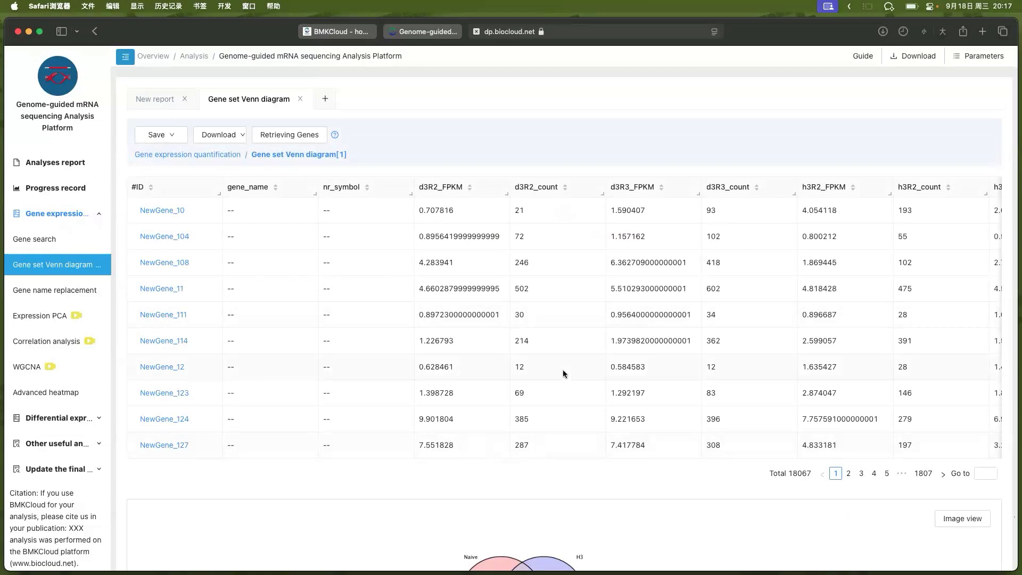
pyautogui.hscroll(3, 563, 371)
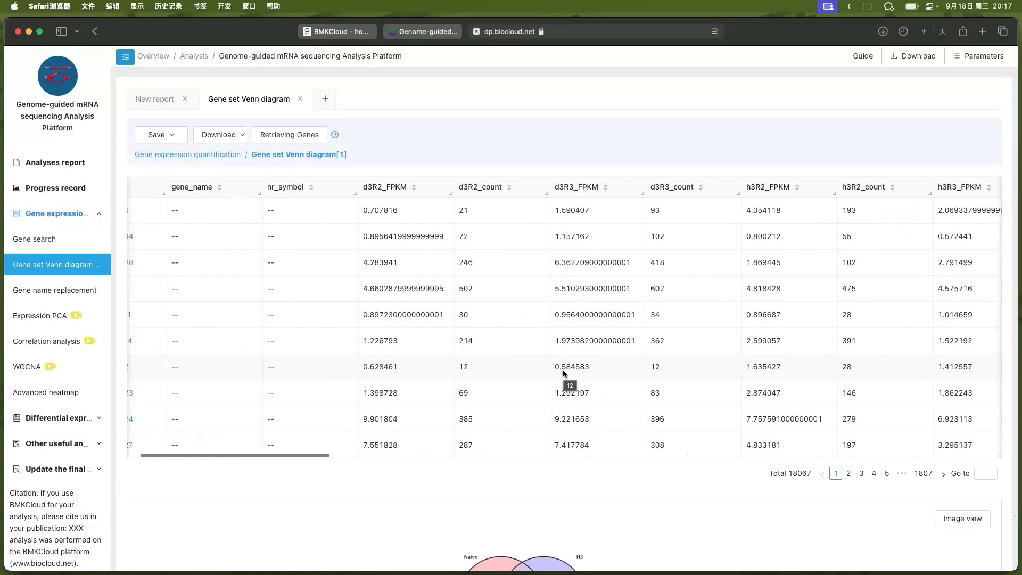
pyautogui.hscroll(-1, 563, 374)
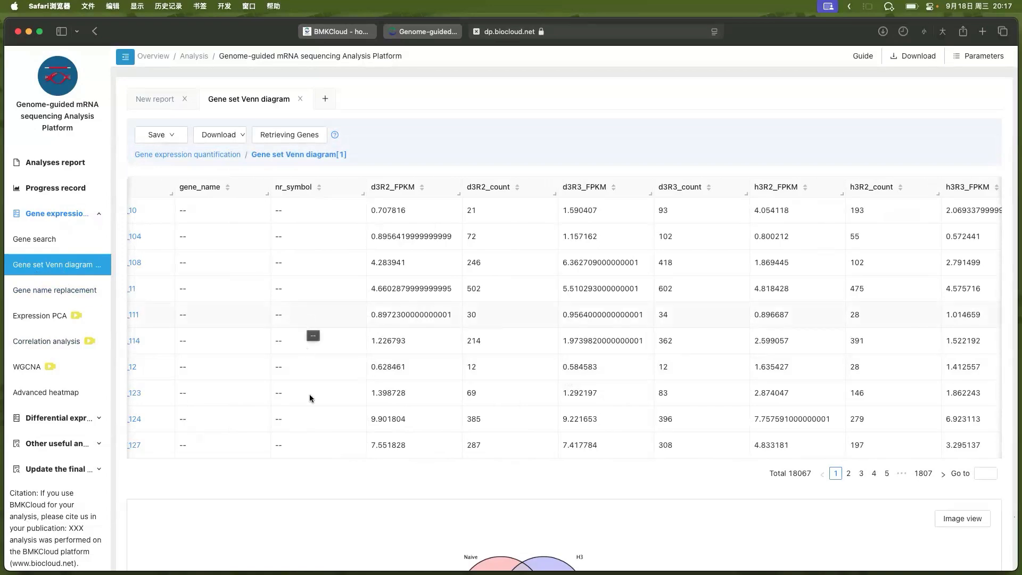
pyautogui.scroll(-5, 309, 421)
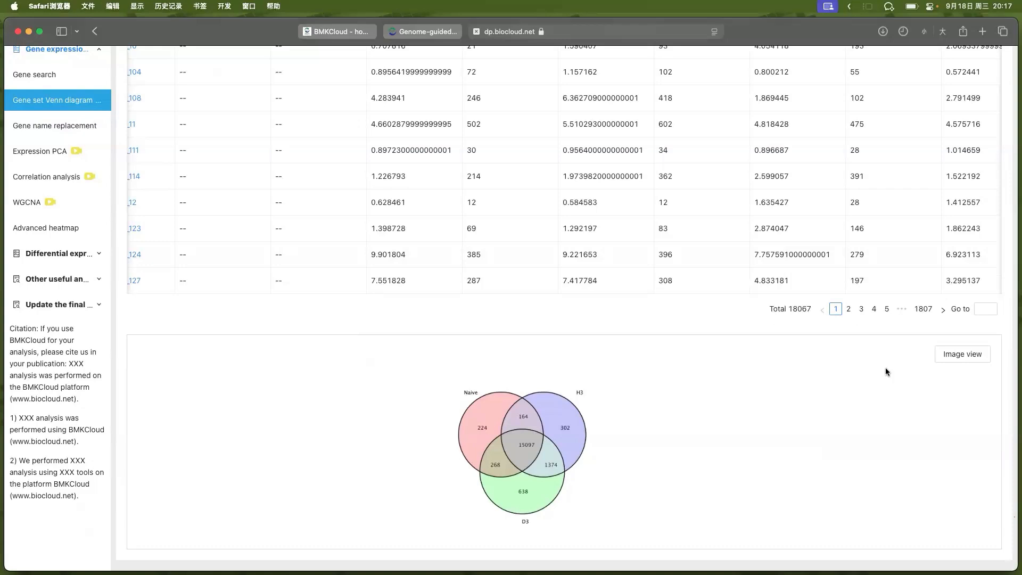
# Open the Venn diagram in the image editor and set its text font size to 14.
pyautogui.click(973, 354)
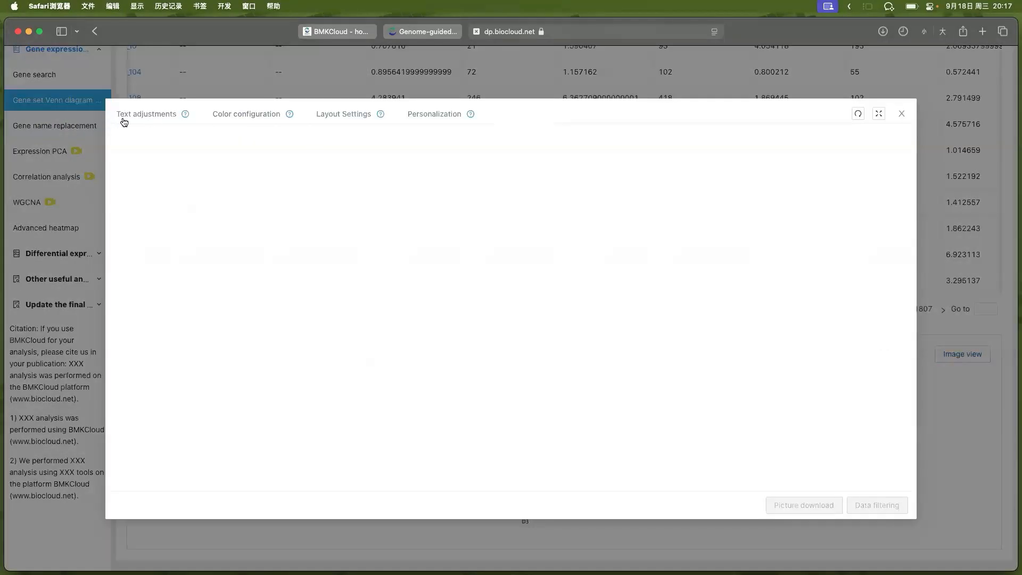
pyautogui.click(154, 122)
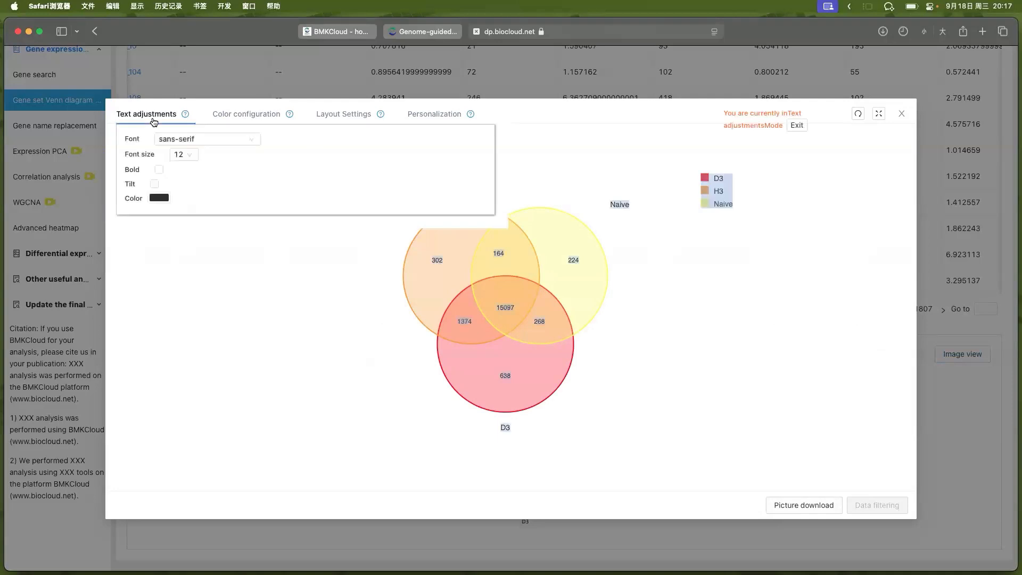
pyautogui.click(184, 154)
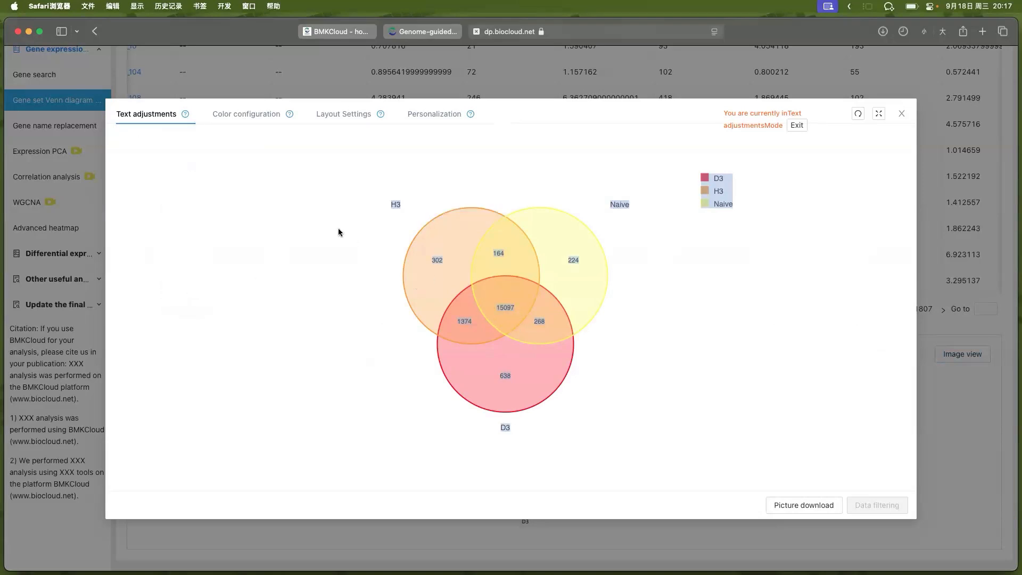
pyautogui.moveTo(129, 116)
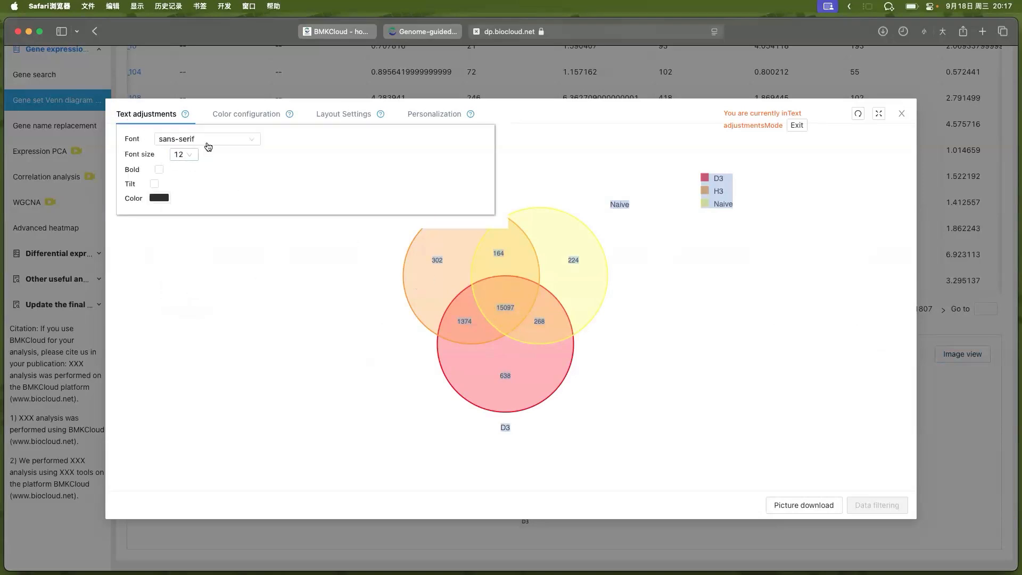
pyautogui.click(189, 154)
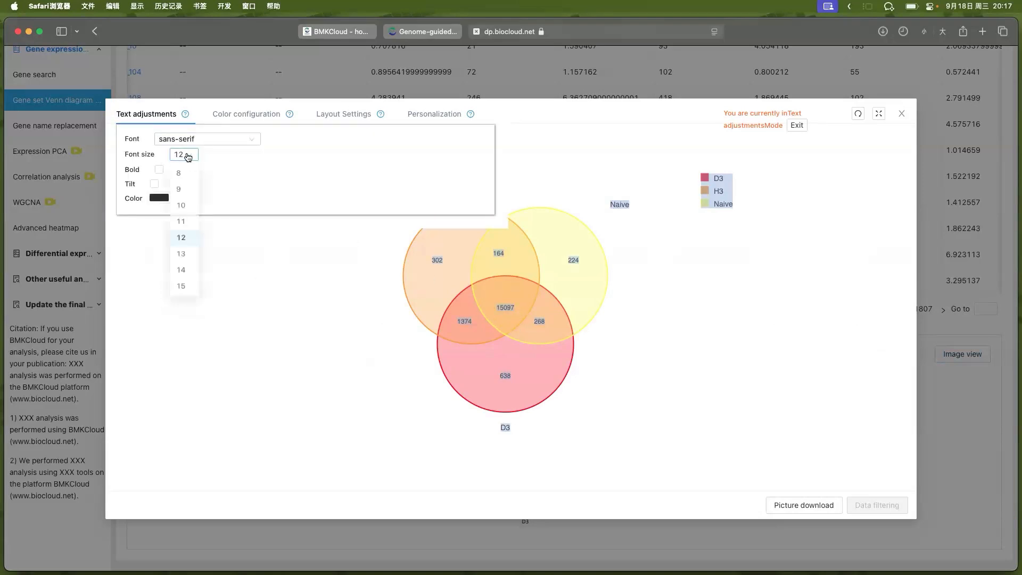
pyautogui.click(179, 277)
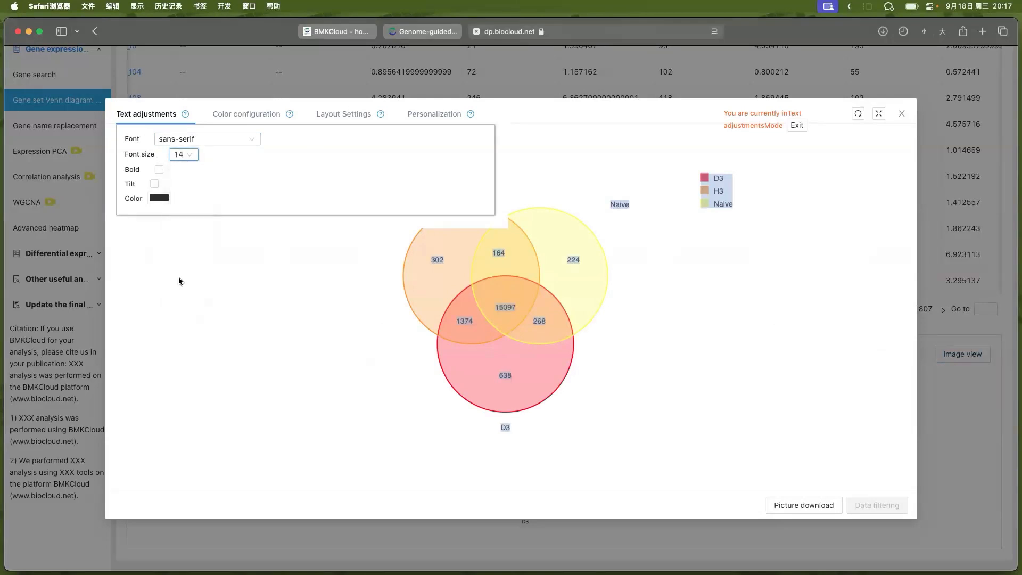
# Apply the NPG colour scheme to the Venn diagram and open its layout settings.
pyautogui.click(266, 121)
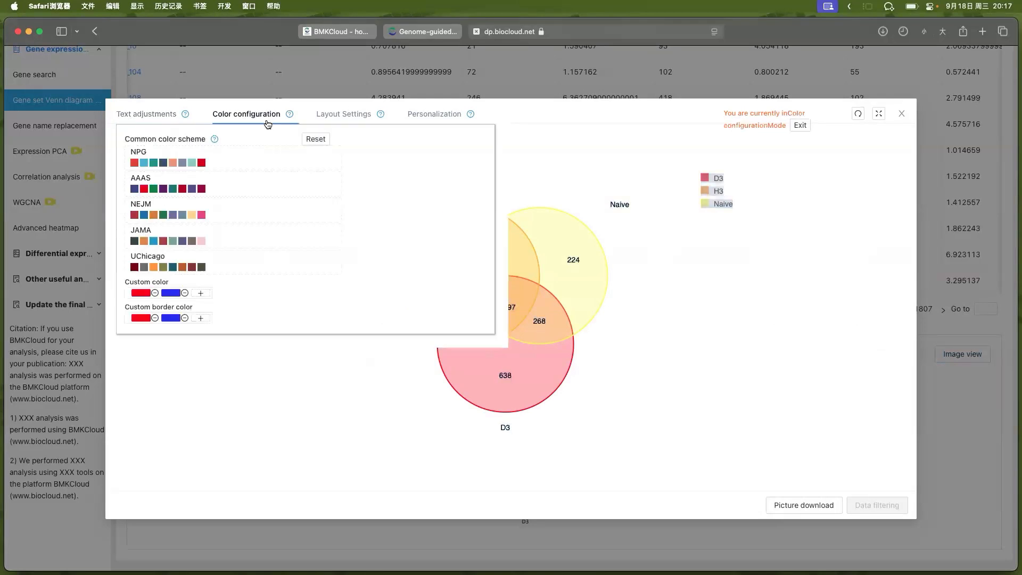
pyautogui.click(247, 165)
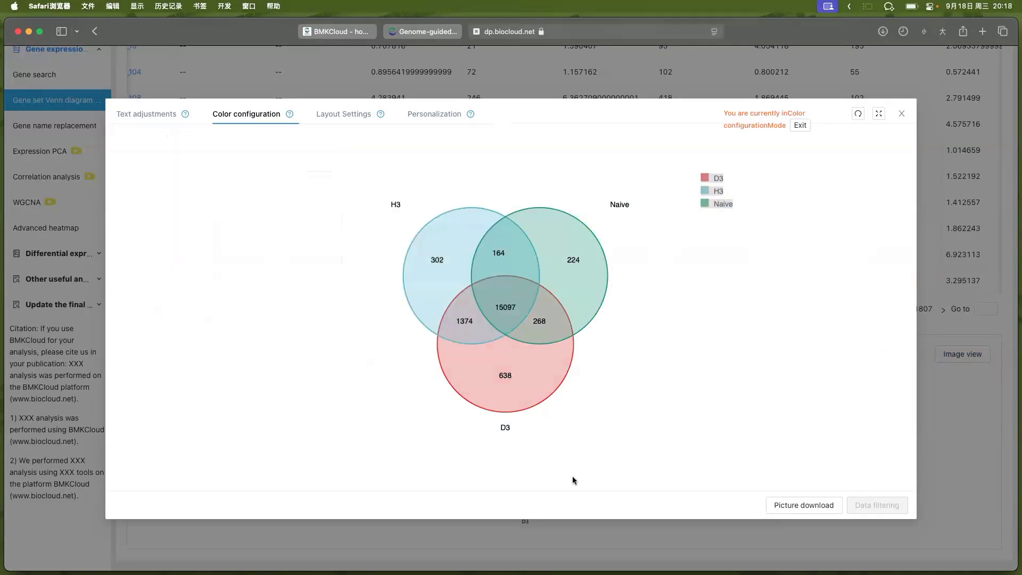
pyautogui.click(339, 114)
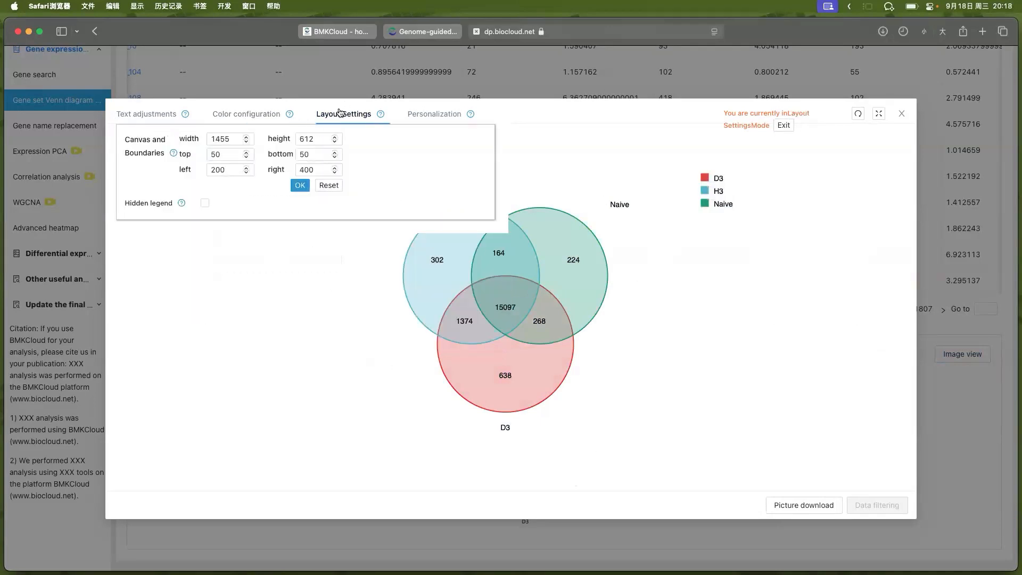
# Hide the Venn diagram's legend, look at the personalization mode, and close the image editor without saving the picture.
pyautogui.click(204, 204)
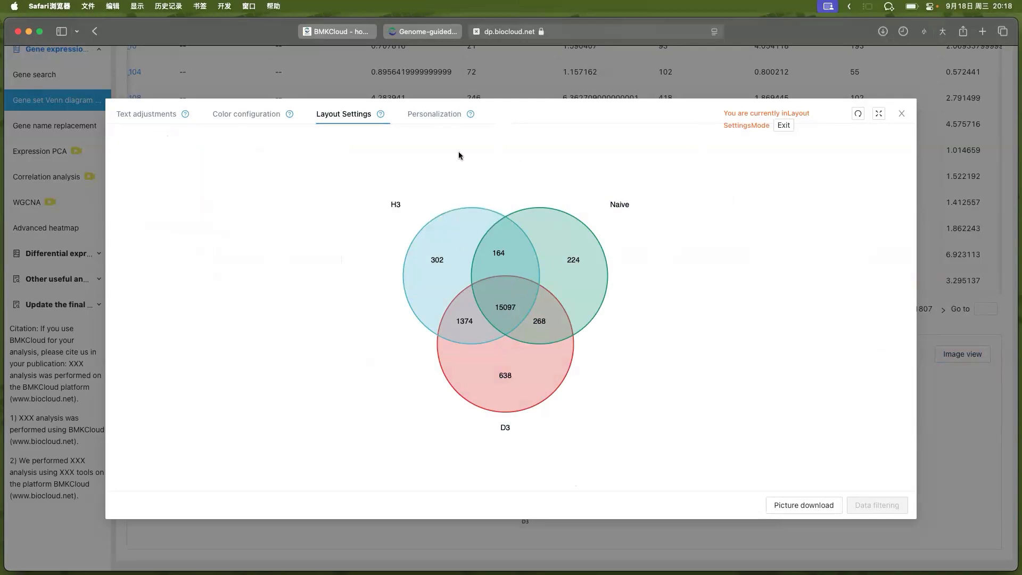
pyautogui.click(442, 120)
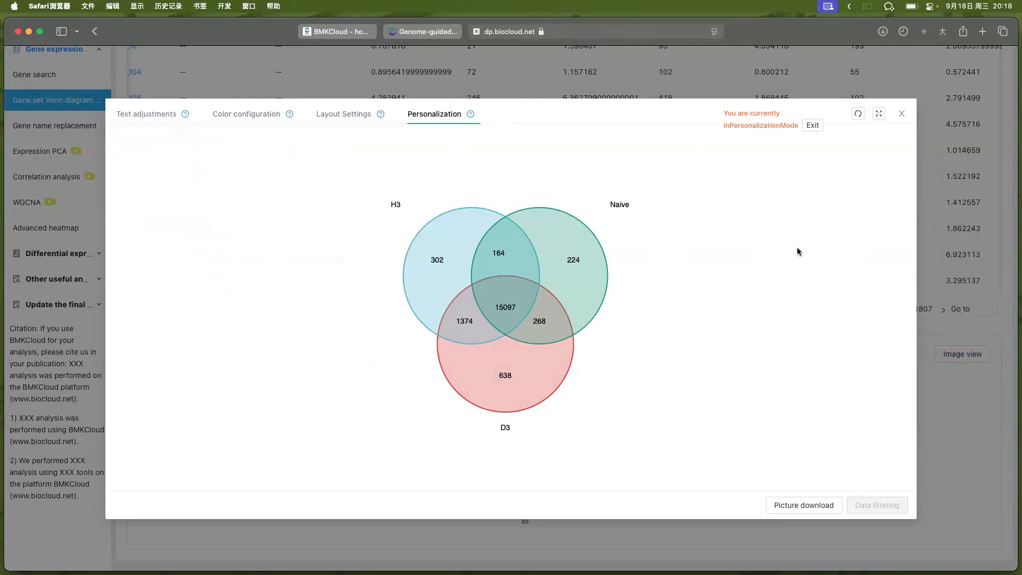
pyautogui.click(811, 127)
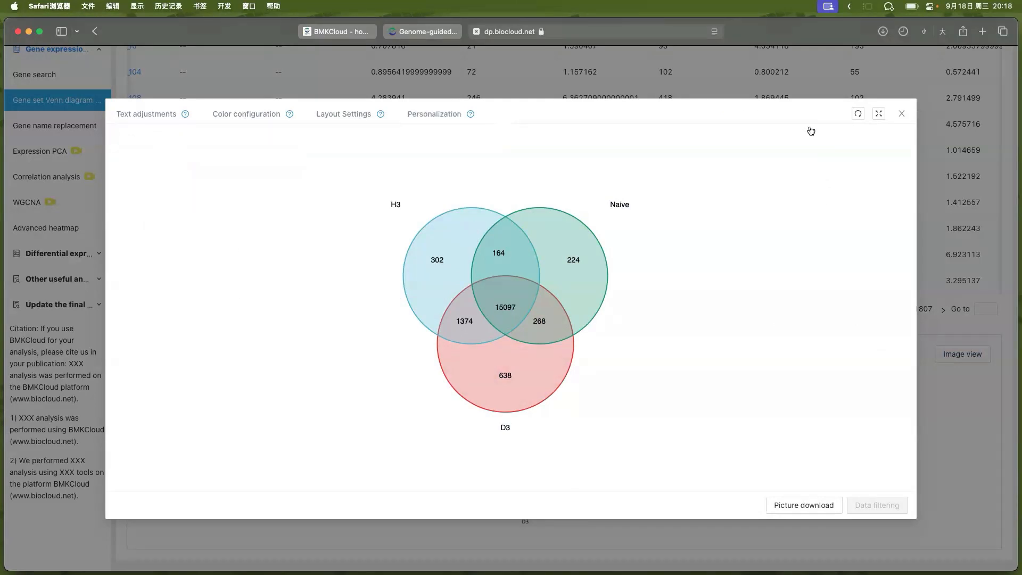
pyautogui.click(901, 115)
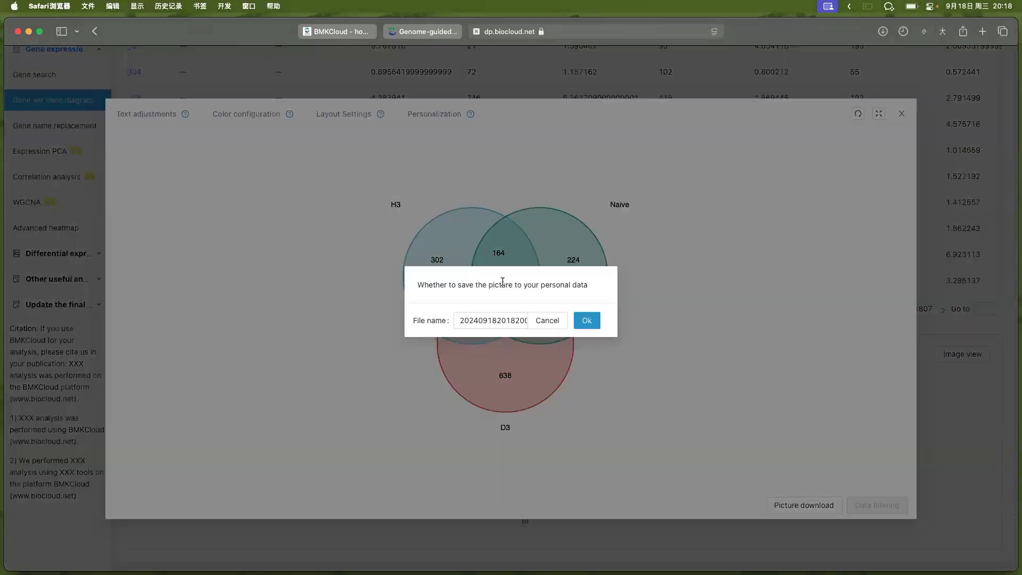
pyautogui.click(549, 322)
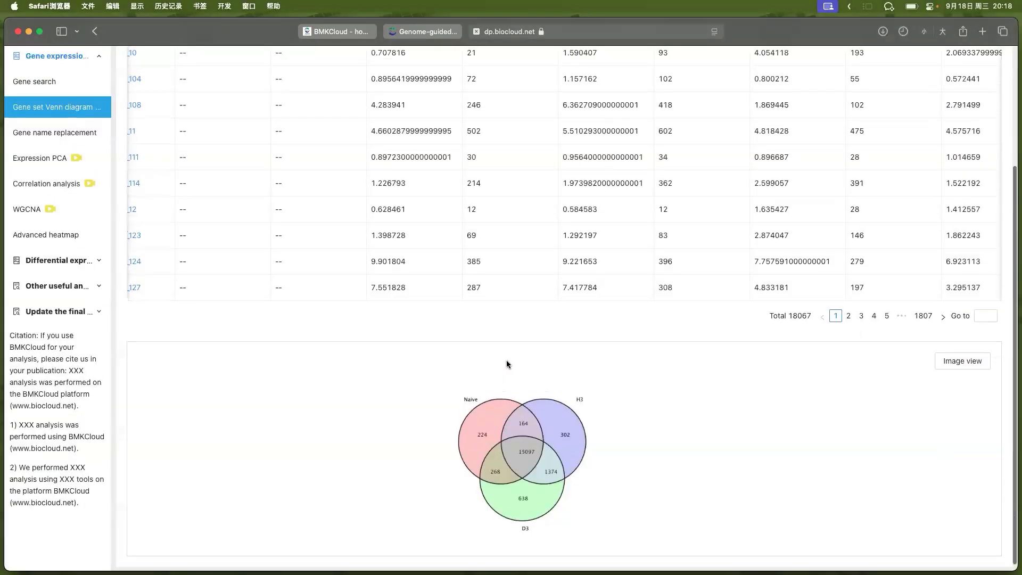
# Save the Venn analysis result under the name "Gene set Venn diagram 0918", keeping the default description.
pyautogui.scroll(5, 506, 360)
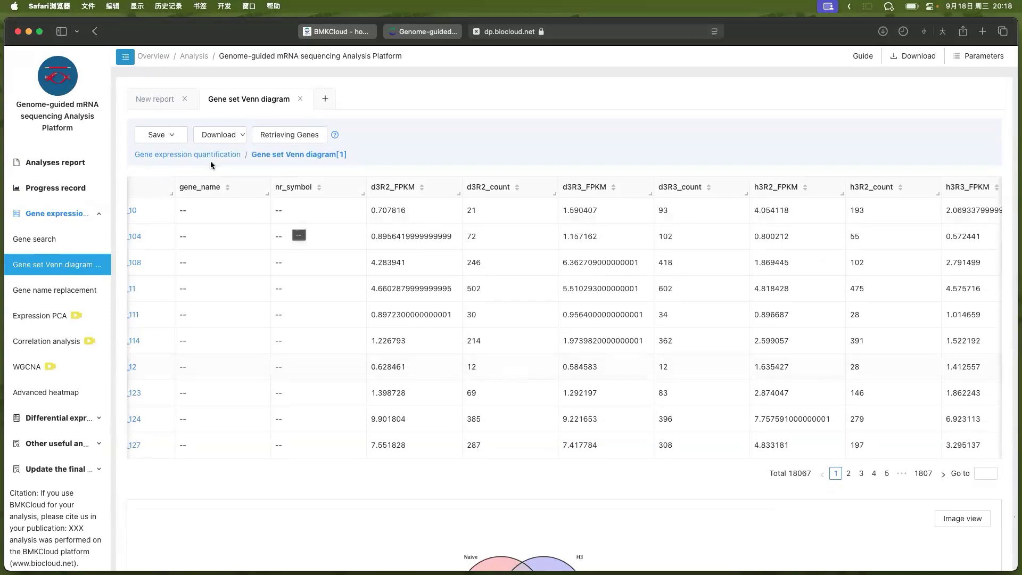
pyautogui.moveTo(215, 137)
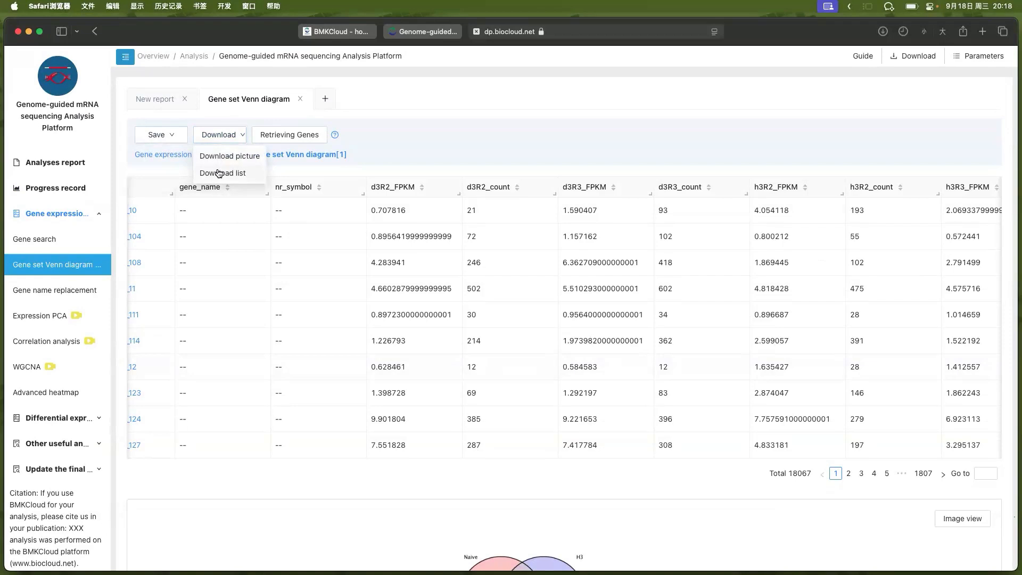
pyautogui.moveTo(168, 137)
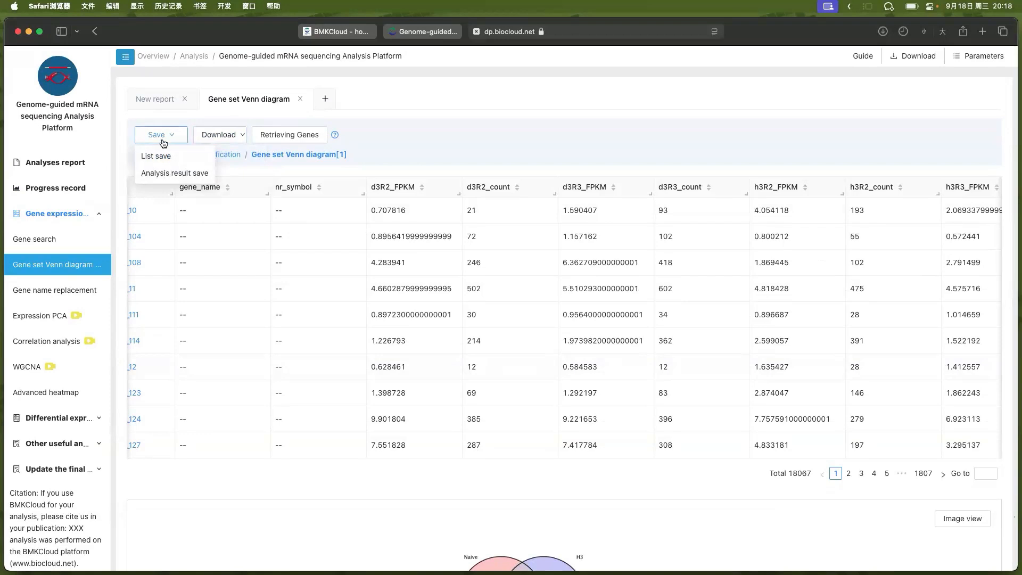
pyautogui.click(158, 173)
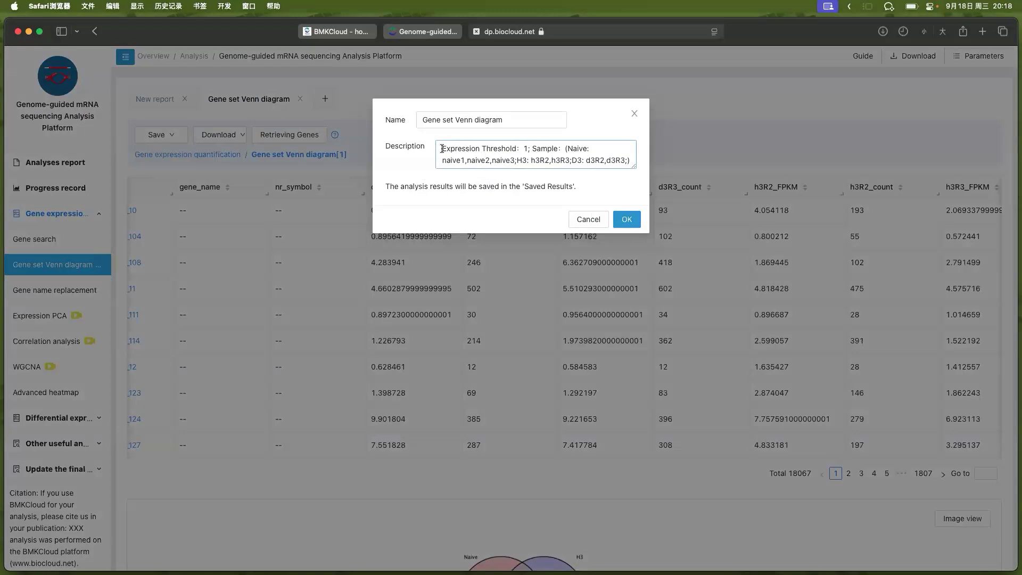
pyautogui.click(522, 113)
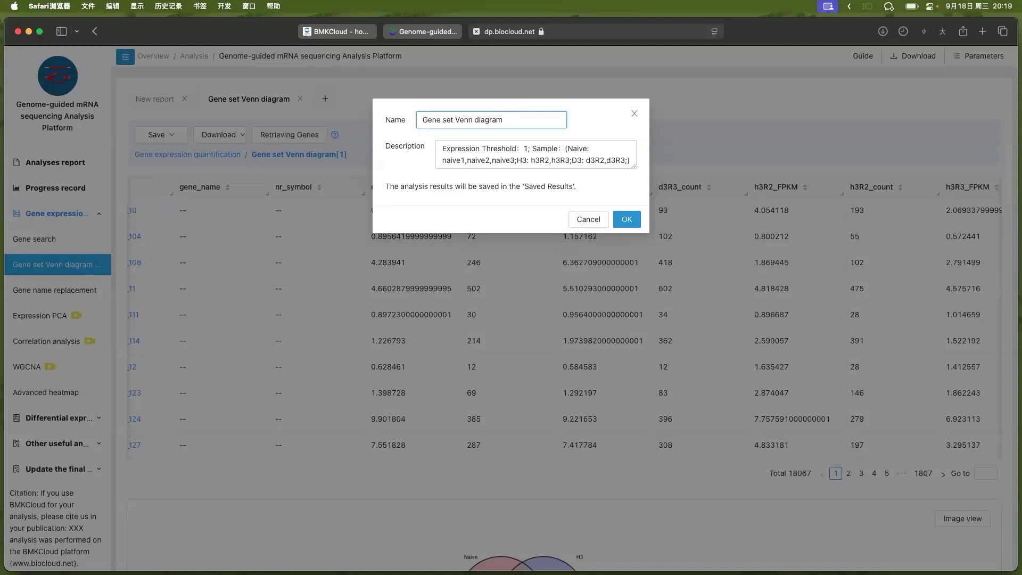
pyautogui.write('0918')
pyautogui.click(633, 219)
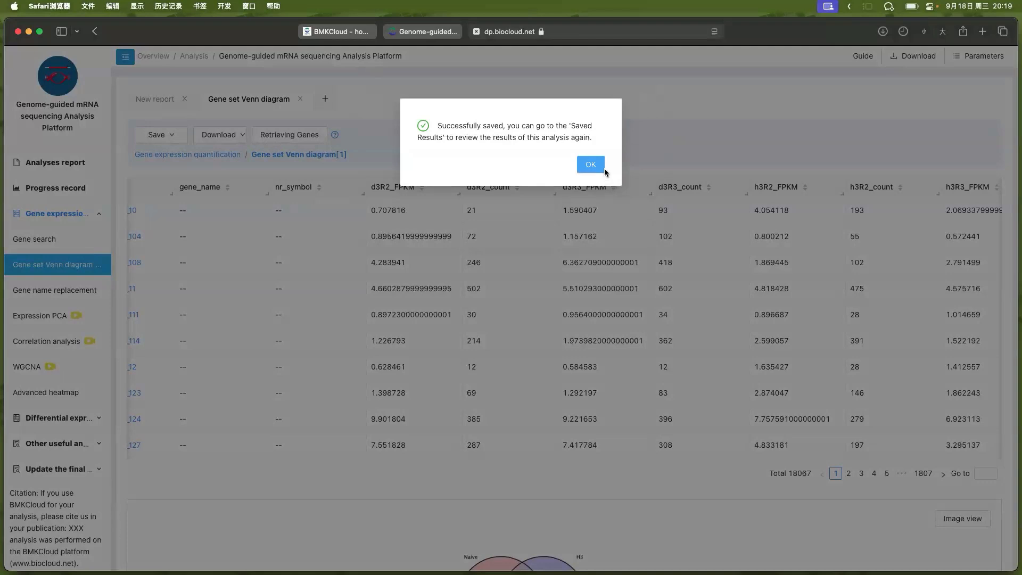
pyautogui.click(604, 167)
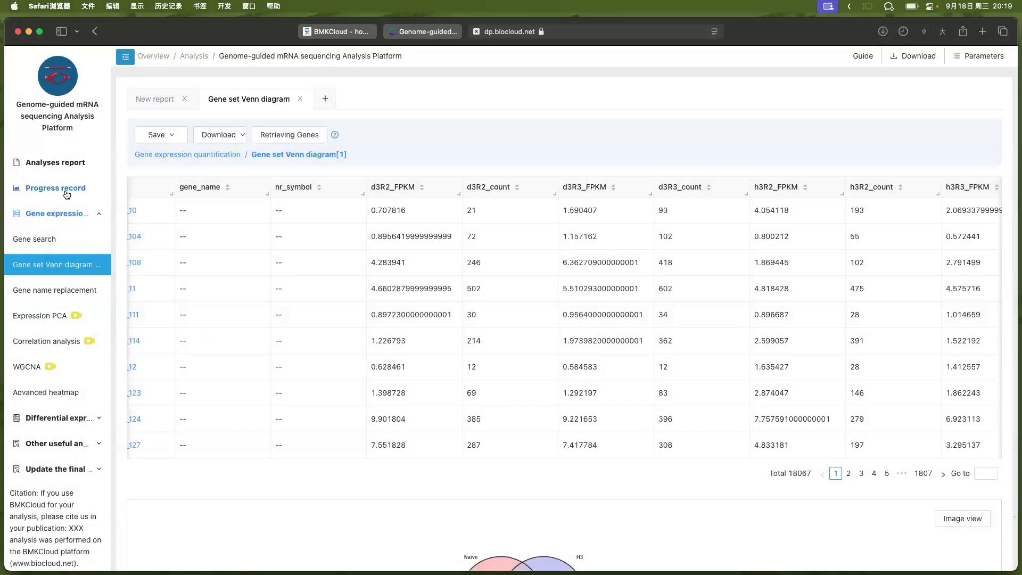
# Reopen the newest saved "Gene set Venn diagram 0918" result from the progress record and look at its diagram.
pyautogui.click(66, 191)
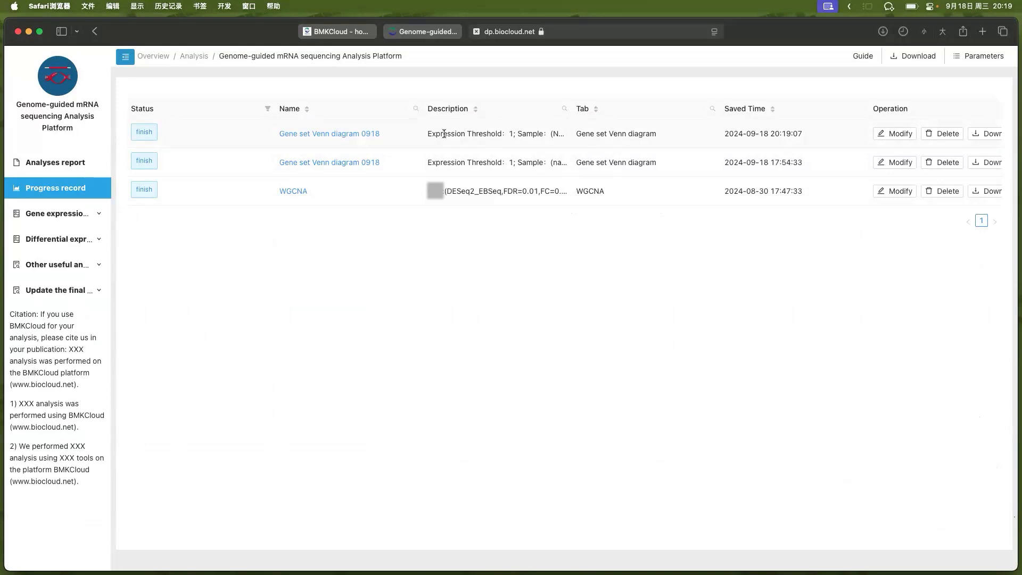
pyautogui.click(365, 134)
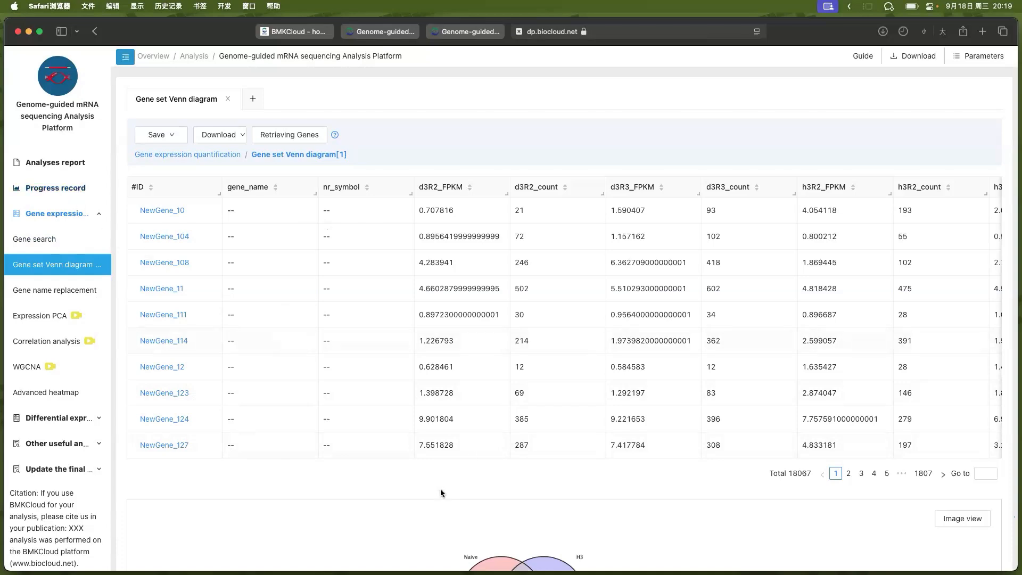
pyautogui.scroll(-5, 440, 489)
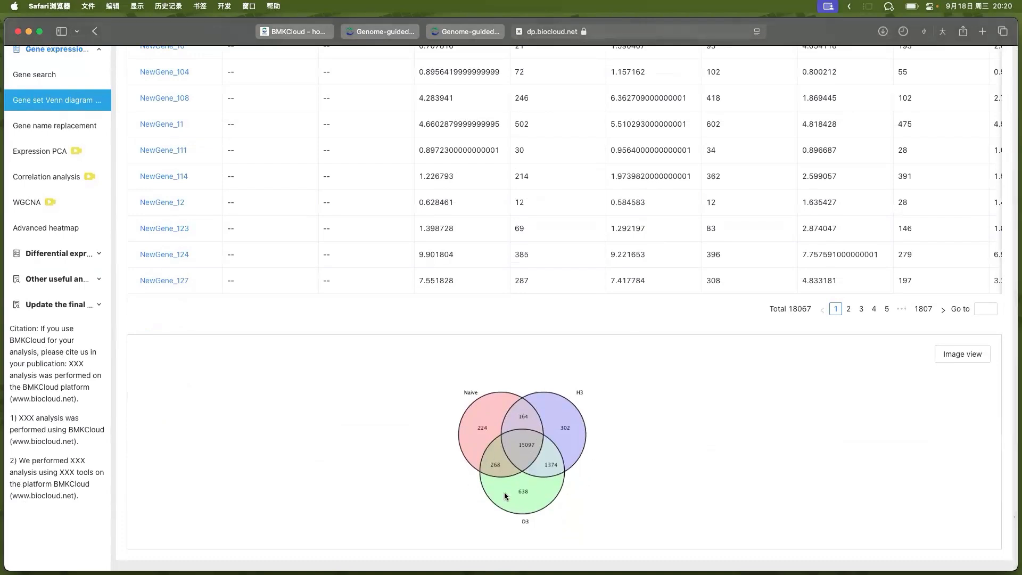
# Open the saved Venn diagram in the image editor and apply the NPG colour scheme.
pyautogui.click(535, 432)
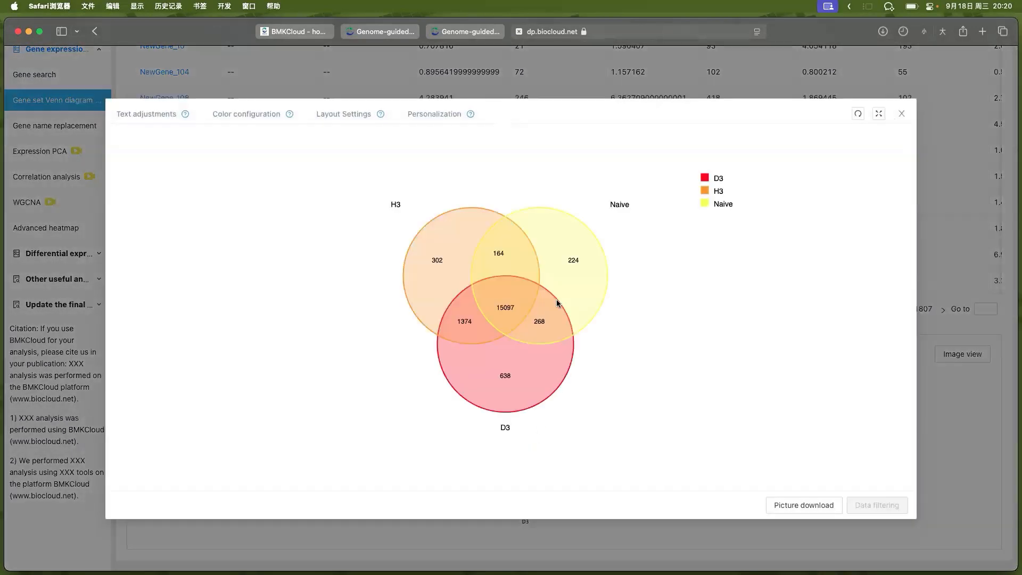
pyautogui.click(220, 128)
pyautogui.click(218, 156)
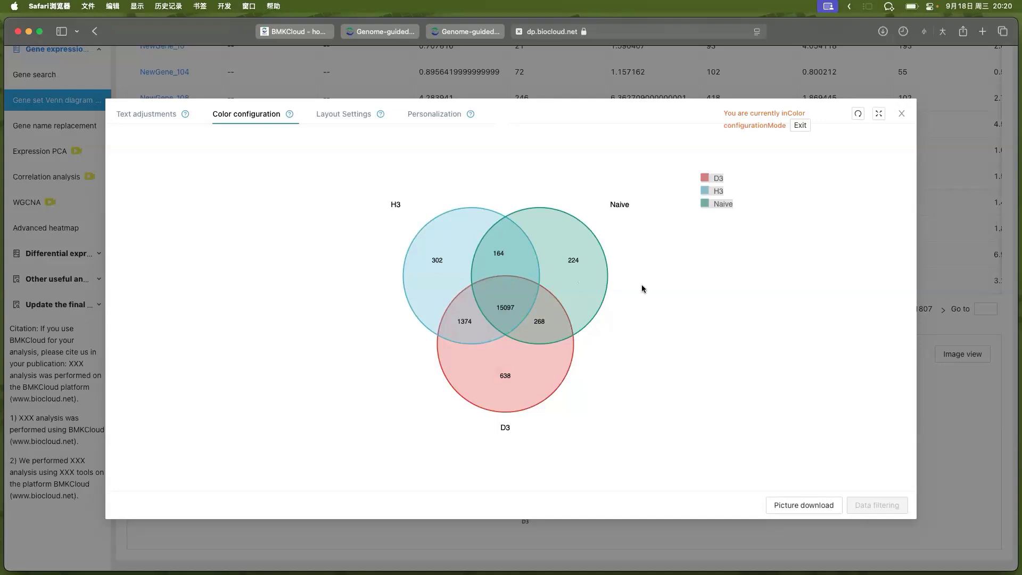
pyautogui.click(797, 125)
# Filter the data to the genes shared by D3, H3 and Naive, and retrieve those genes in Gene search.
pyautogui.click(504, 308)
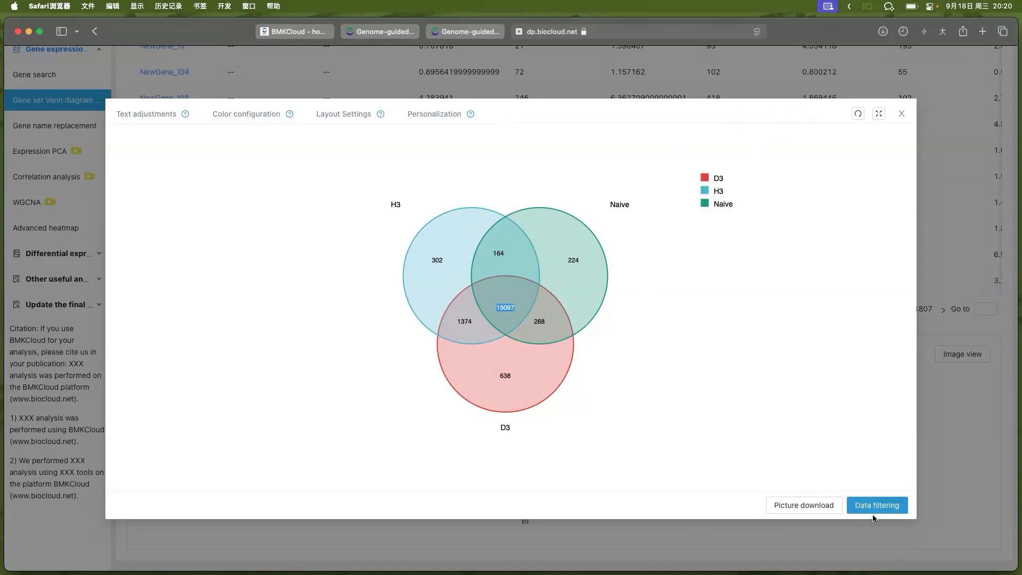
pyautogui.click(876, 508)
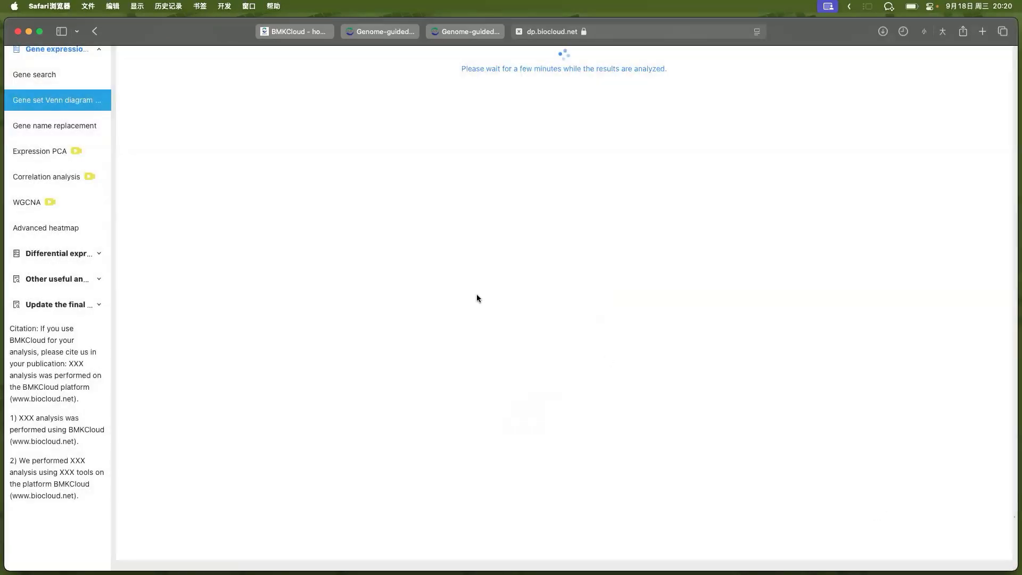
pyautogui.scroll(2, 475, 295)
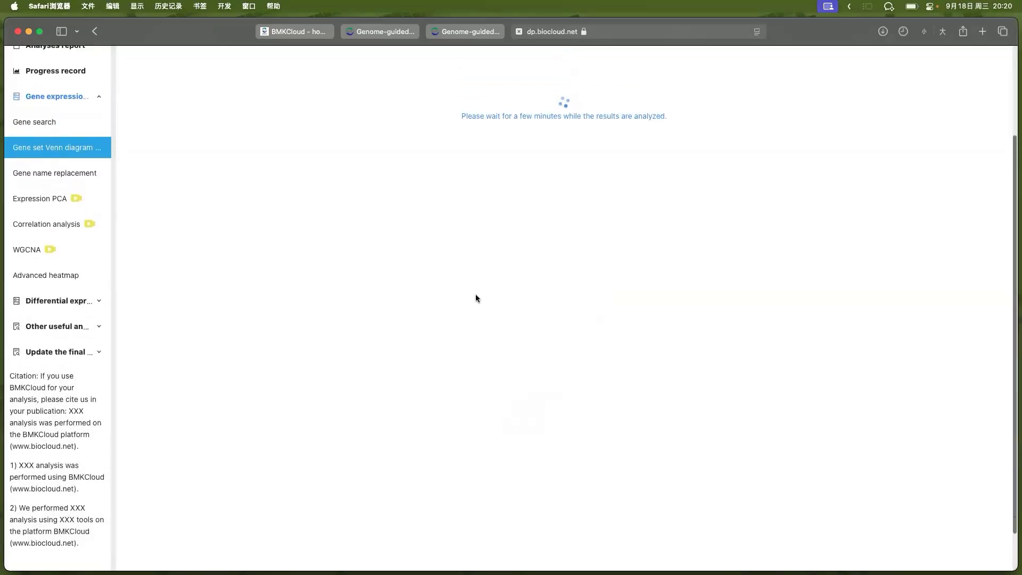
pyautogui.scroll(3, 476, 297)
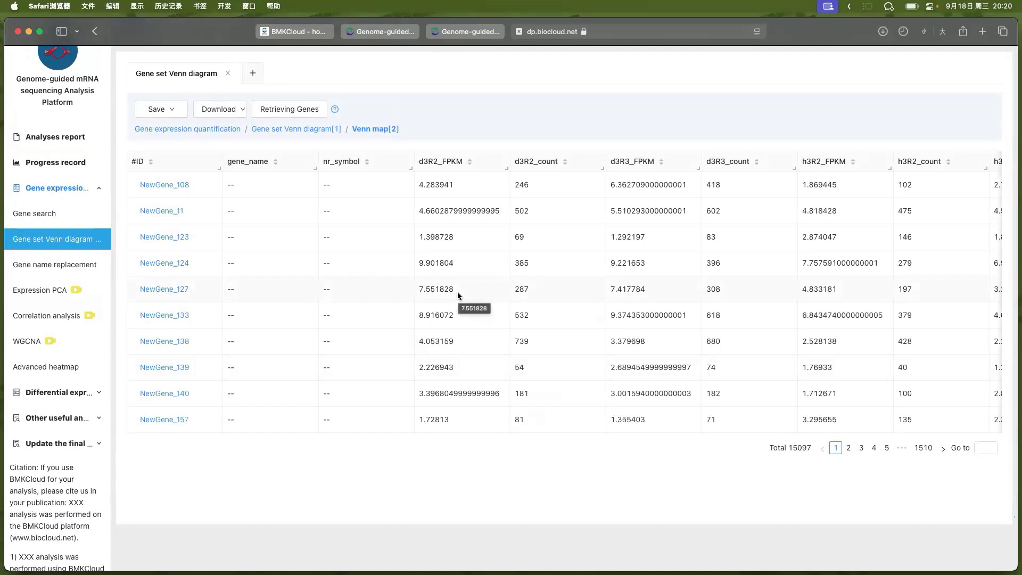
pyautogui.click(158, 110)
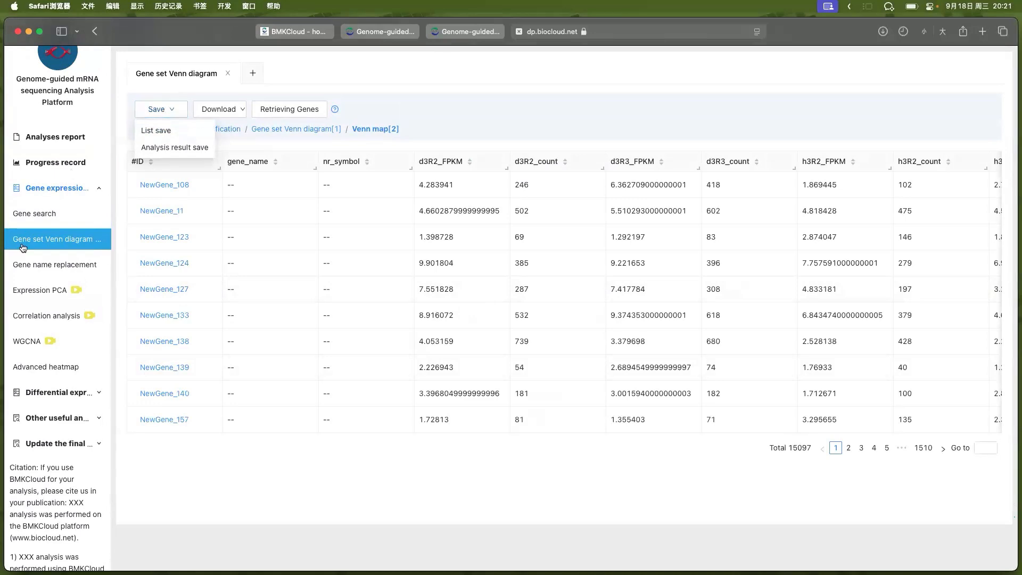
pyautogui.click(275, 114)
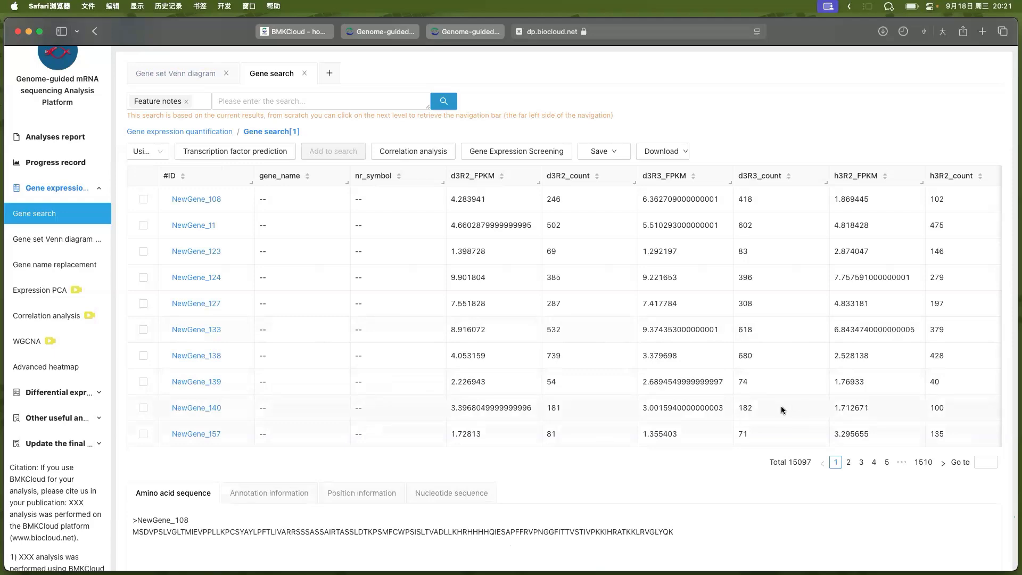
# Run one-click drawing of the annotation and enrichment charts for the retrieved shared genes.
pyautogui.scroll(-5, 665, 482)
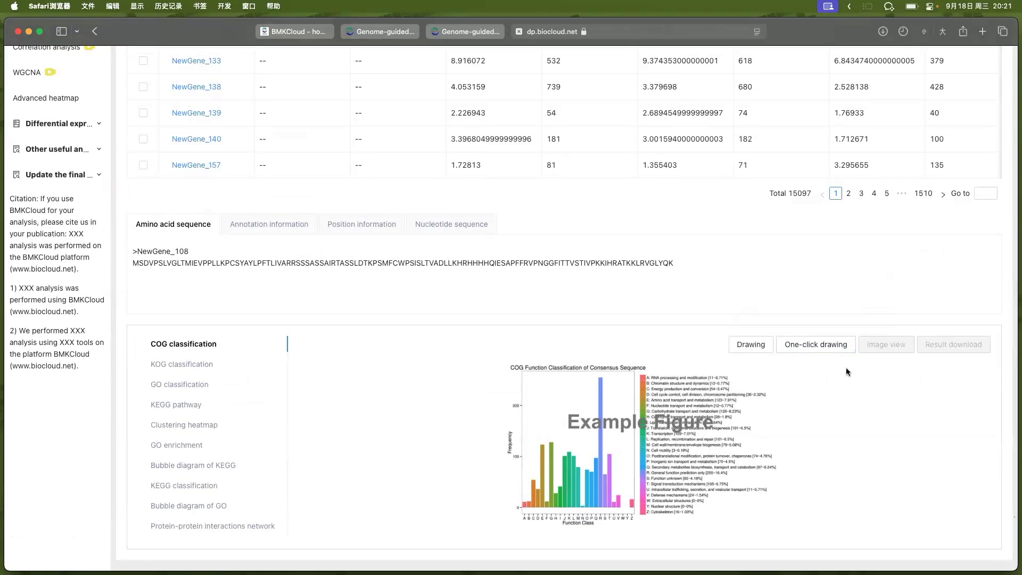
pyautogui.click(820, 348)
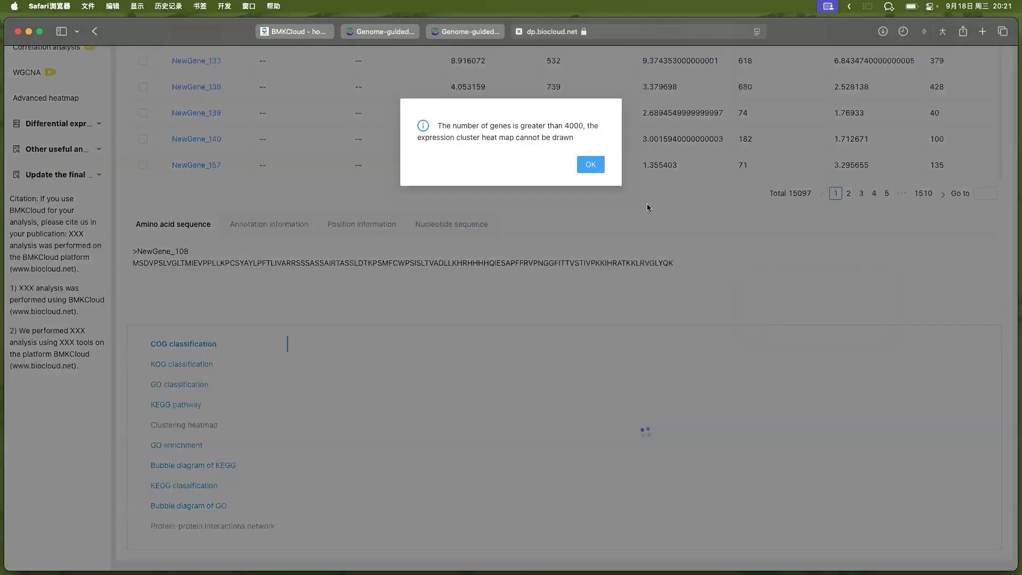
pyautogui.click(586, 165)
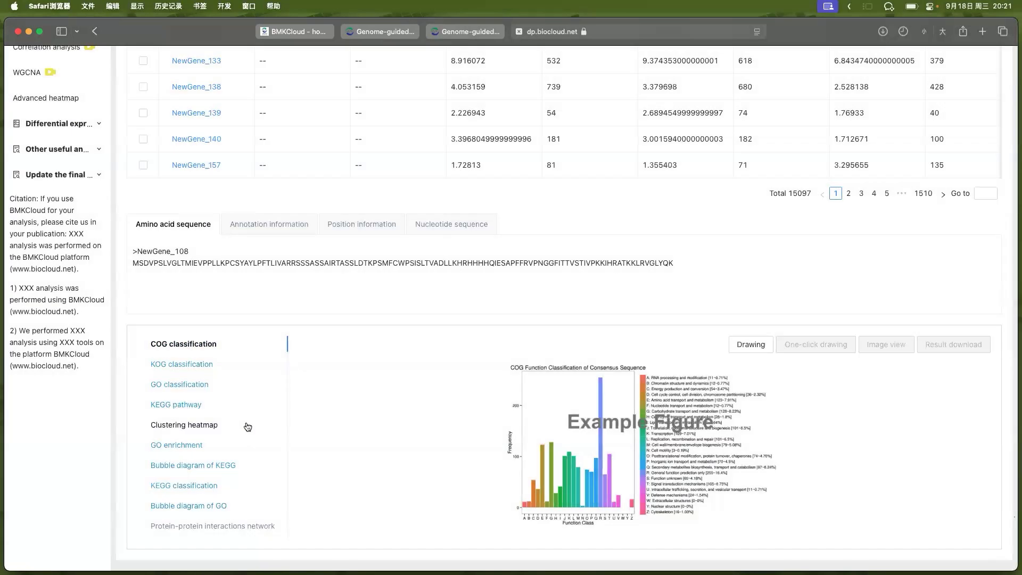
pyautogui.scroll(5, 566, 362)
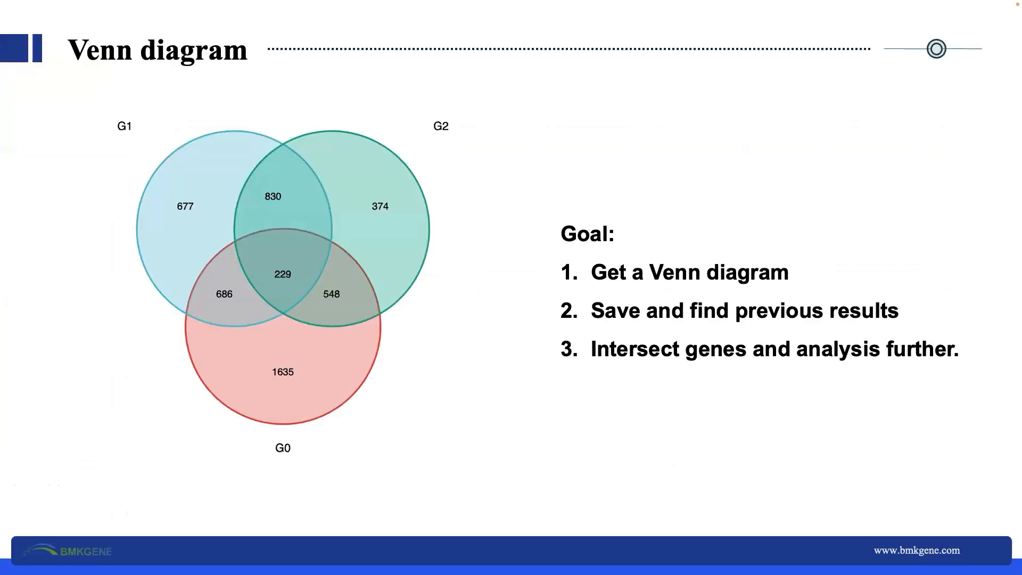
pyautogui.press('Right')
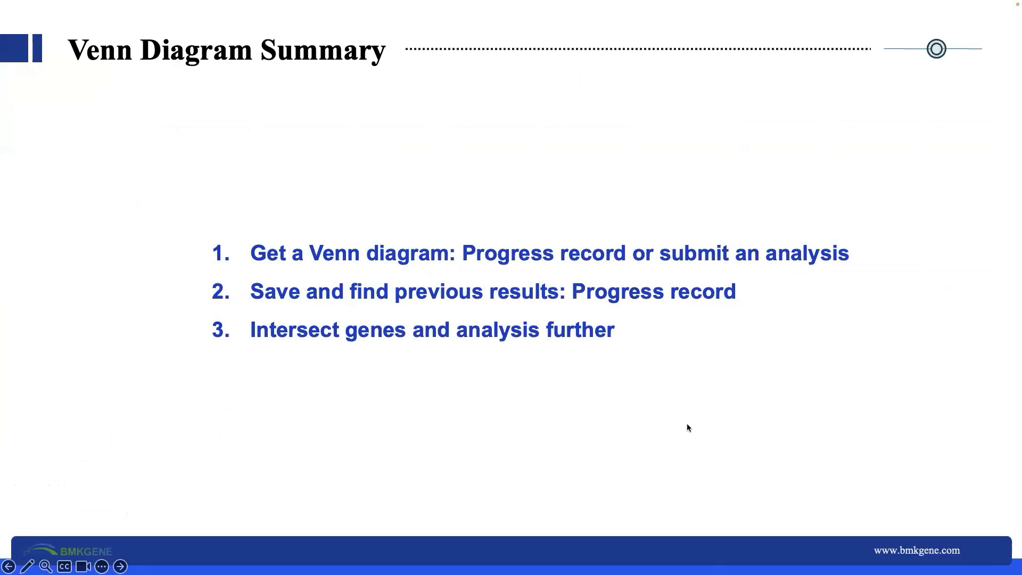
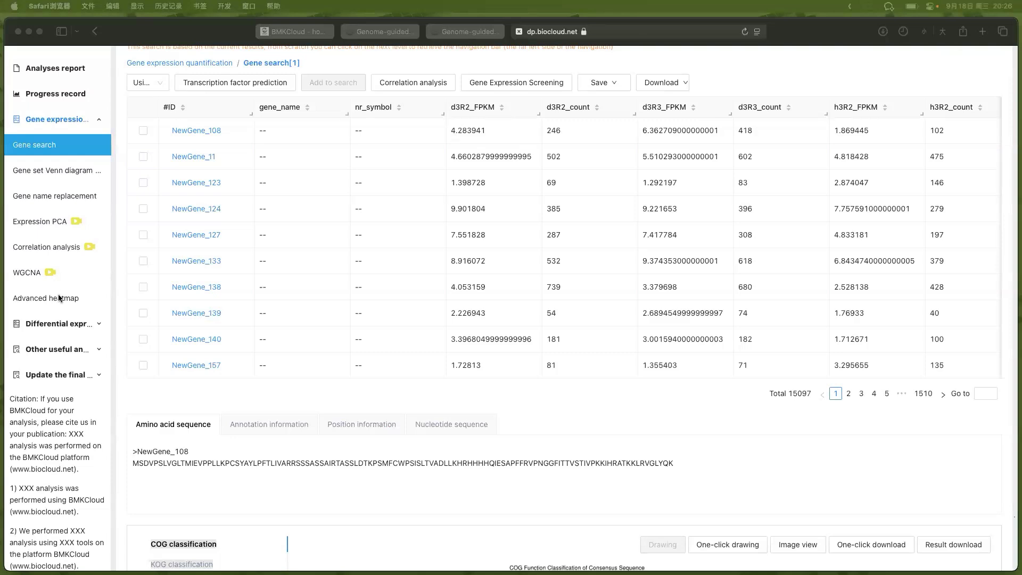
# Look at the gene expression WGCNA form and open the WGCNA analysis for differential expression.
pyautogui.click(27, 273)
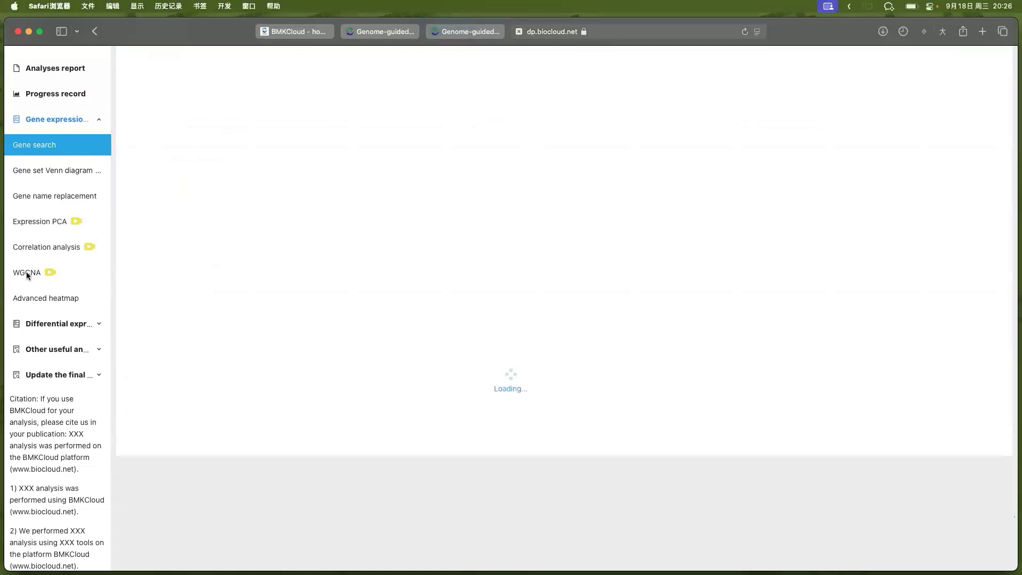
pyautogui.scroll(3, 408, 231)
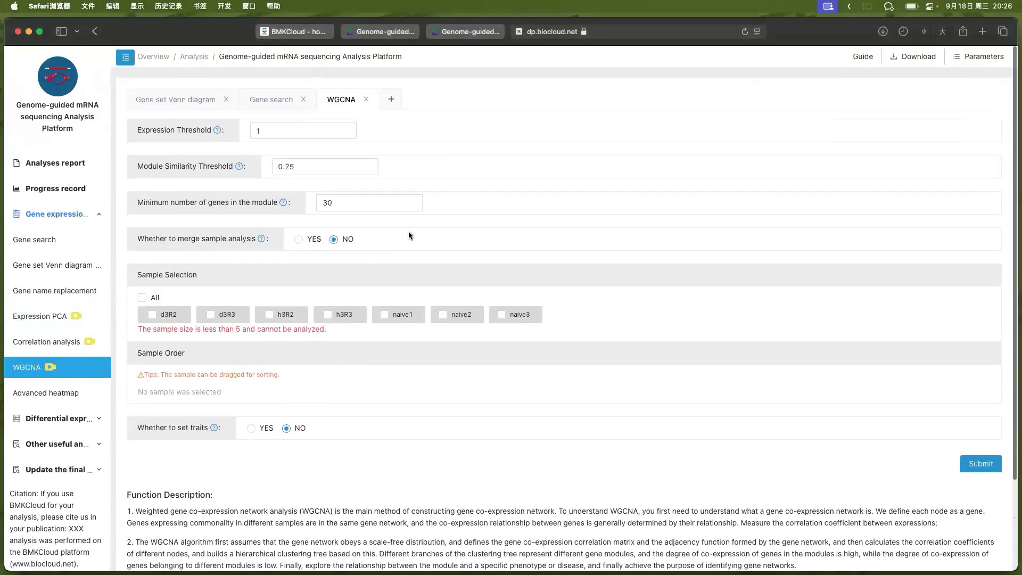
pyautogui.click(35, 418)
pyautogui.scroll(-1, 35, 458)
pyautogui.scroll(-4, 36, 462)
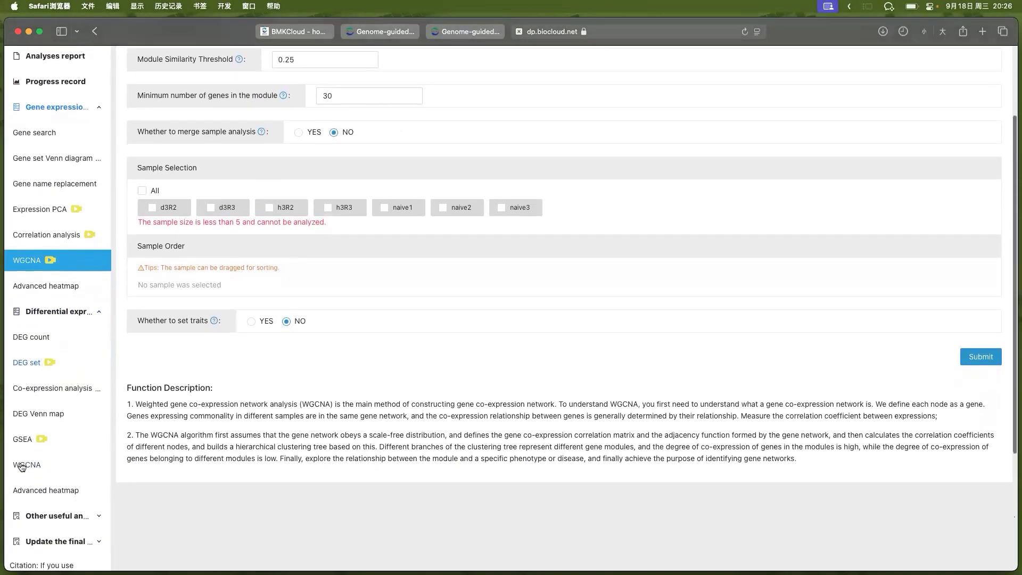
pyautogui.click(23, 467)
pyautogui.scroll(4, 314, 321)
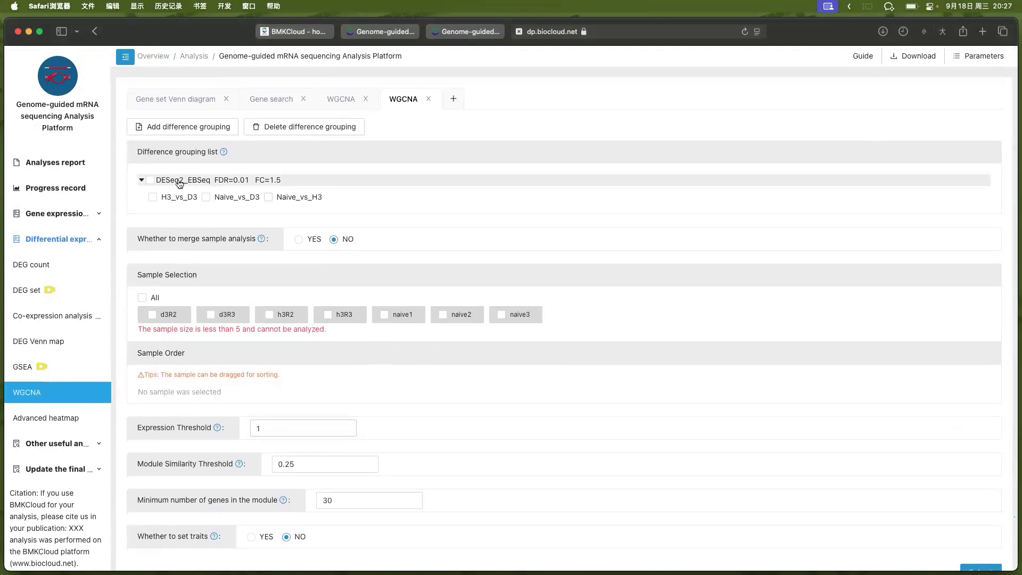
# Select all three DESeq2_EBSeq difference groupings (H3_vs_D3, Naive_vs_D3, Naive_vs_H3) and all samples for the WGCNA analysis.
pyautogui.click(149, 180)
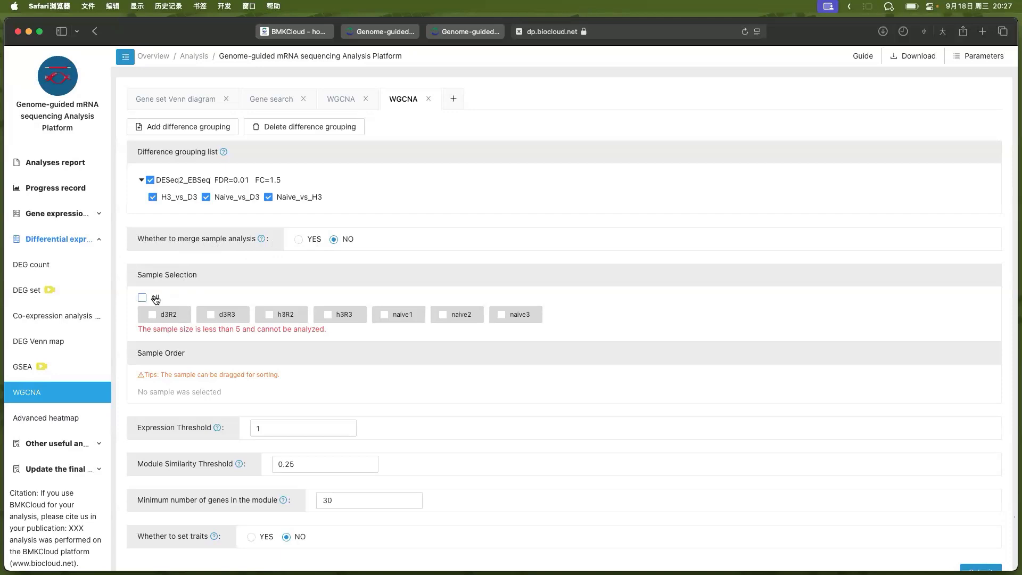
pyautogui.click(155, 299)
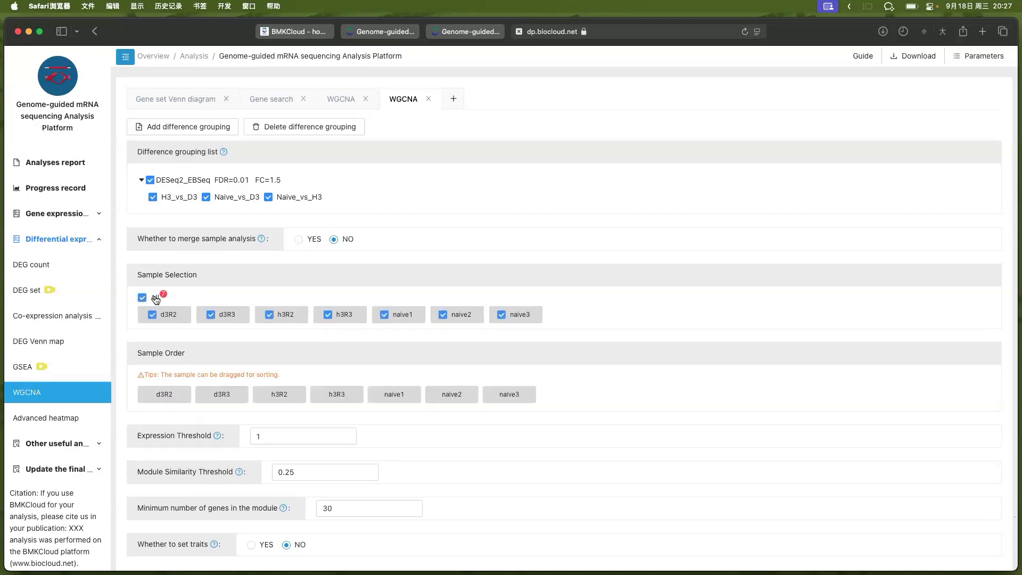
# Turn on trait setting for the WGCNA analysis and name the first trait Height.
pyautogui.scroll(-3, 346, 378)
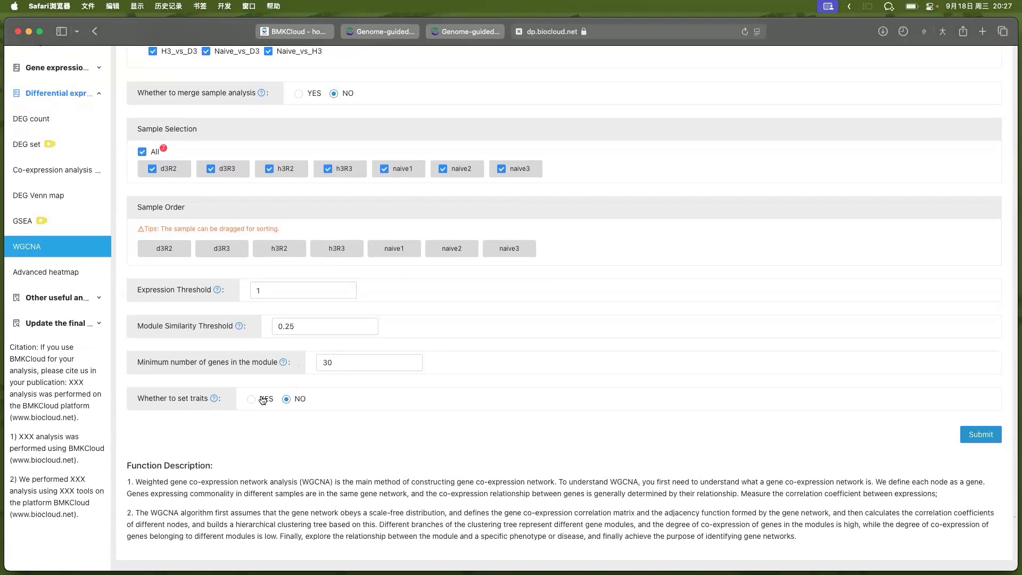
pyautogui.click(251, 399)
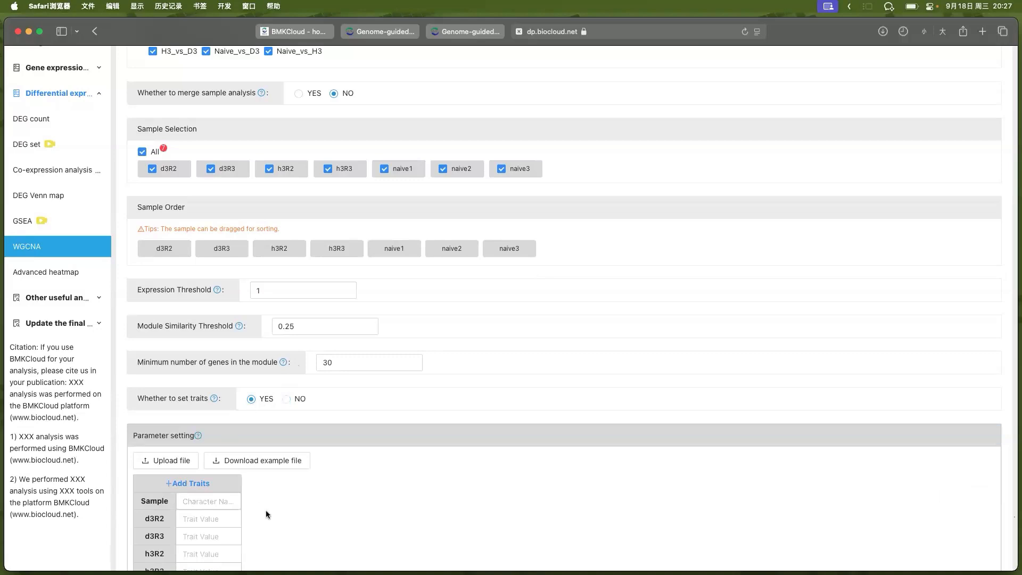
pyautogui.scroll(-3, 266, 511)
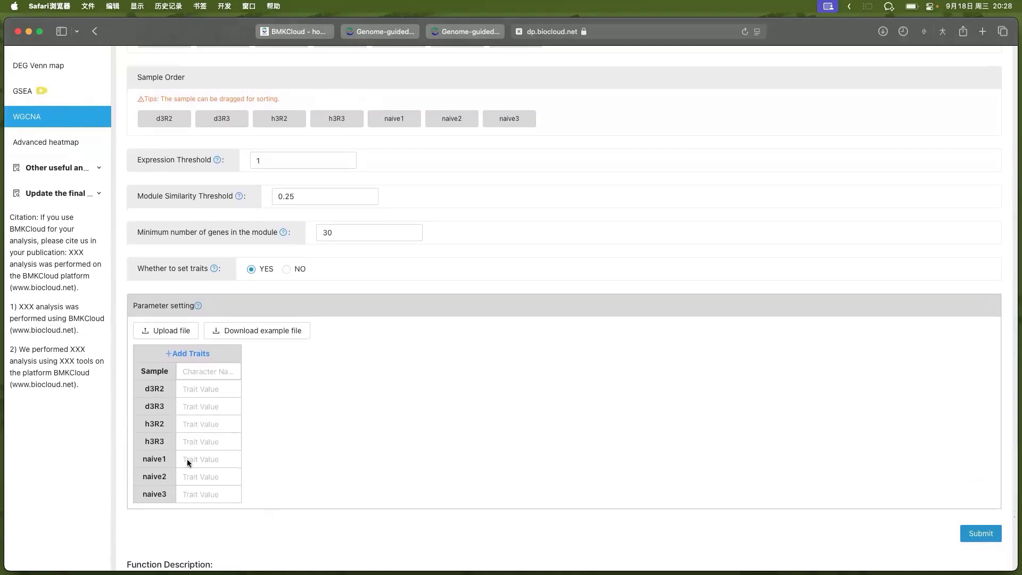
pyautogui.click(207, 376)
pyautogui.write('Heightt')
# Set the Height trait to 8 for samples d3R2 and d3R3, and to 9 for h3R2 and h3R3.
pyautogui.click(189, 390)
pyautogui.write('8')
pyautogui.click(204, 406)
pyautogui.write('8')
pyautogui.click(198, 424)
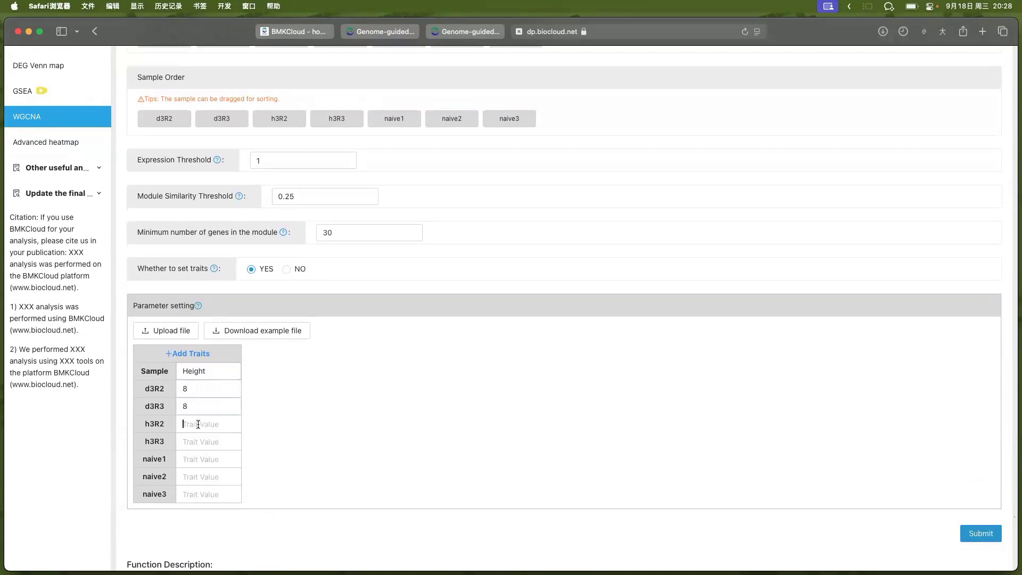
pyautogui.write('9')
pyautogui.click(188, 441)
pyautogui.write('9')
# Set the Height trait to 20 for samples naive1, naive2 and naive3.
pyautogui.press('Tab')
pyautogui.write('20')
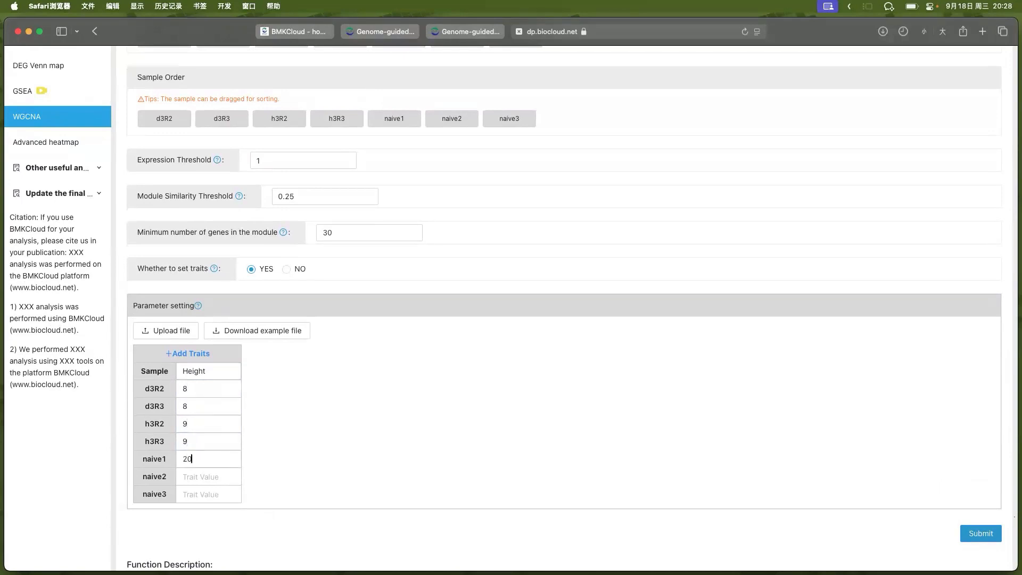
pyautogui.write('20')
pyautogui.click(198, 488)
pyautogui.write('20')
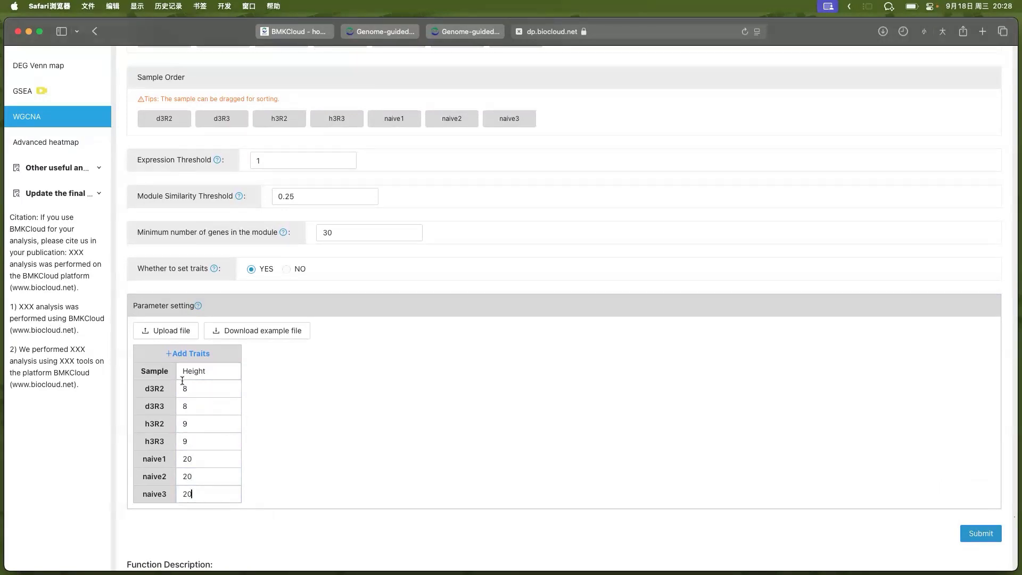
# Add a second trait named Flower and set it to 0 for d3R2, d3R3, h3R2 and h3R3.
pyautogui.click(197, 354)
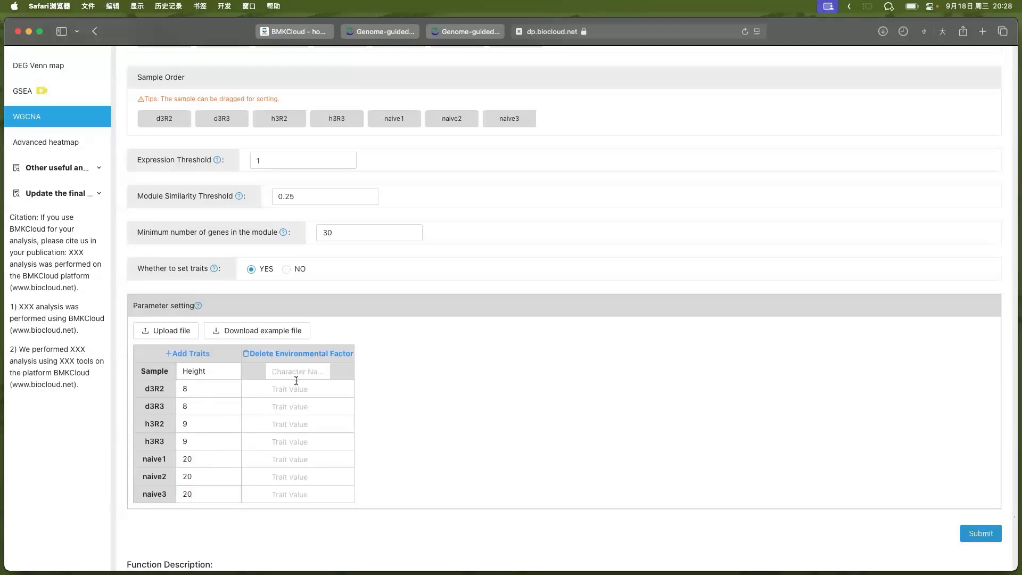
pyautogui.write('Flower')
pyautogui.click(299, 390)
pyautogui.click(299, 391)
pyautogui.write('0')
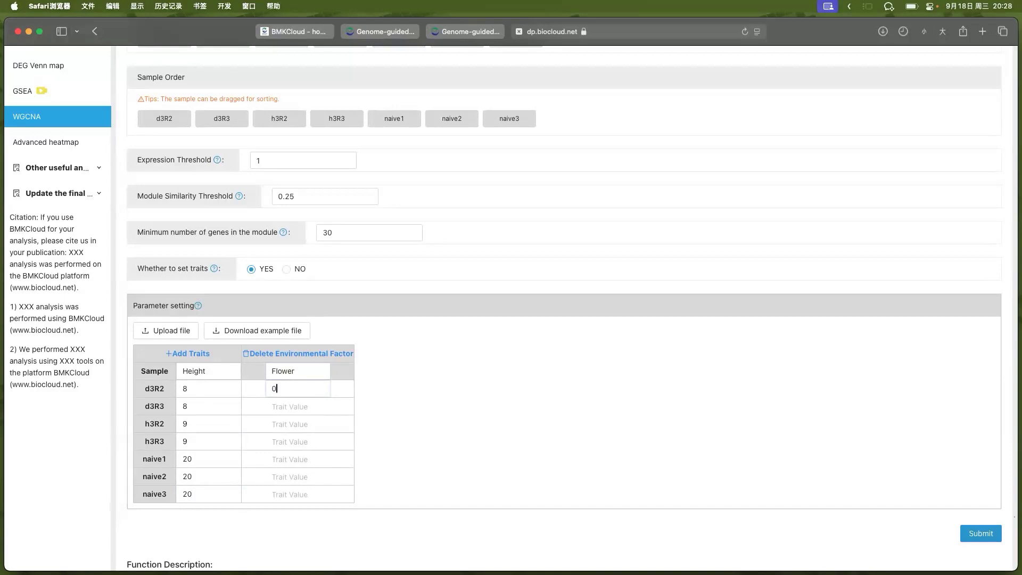
pyautogui.click(306, 409)
pyautogui.write('0')
pyautogui.click(299, 424)
pyautogui.write('0')
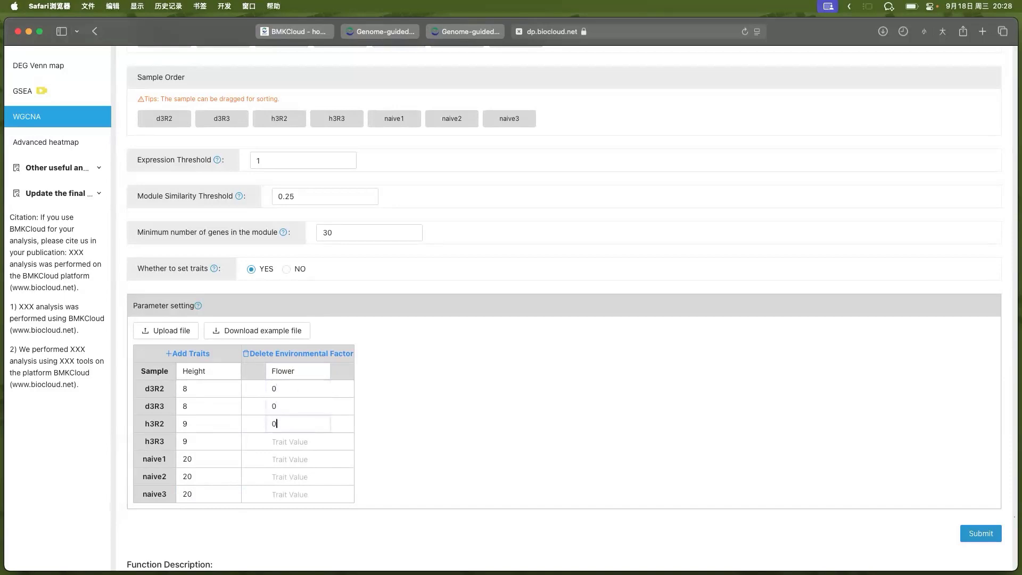
pyautogui.click(288, 442)
pyautogui.write('0')
# Set the Flower trait to 1 for samples naive1, naive2 and naive3.
pyautogui.click(282, 463)
pyautogui.write('1')
pyautogui.click(277, 477)
pyautogui.write('1')
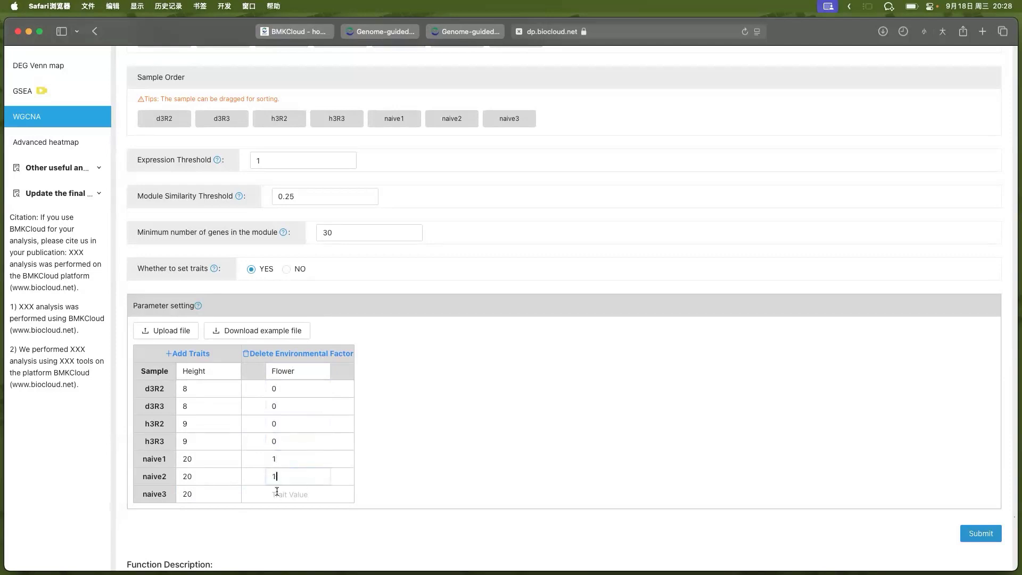
pyautogui.write('1')
pyautogui.rightClick(495, 343)
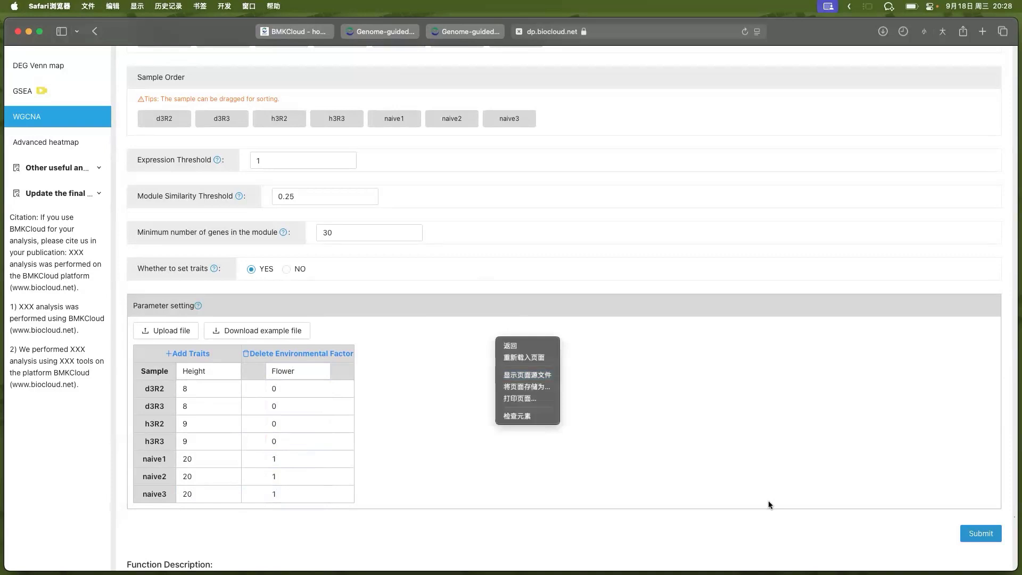
pyautogui.click(875, 539)
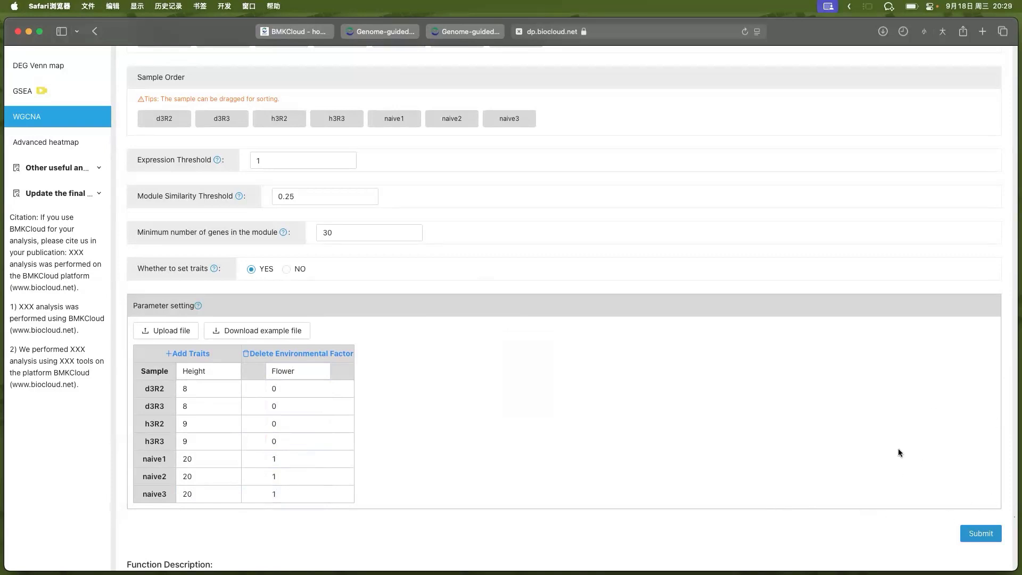
# Open the progress record of the sequencing analysis.
pyautogui.scroll(5, 745, 391)
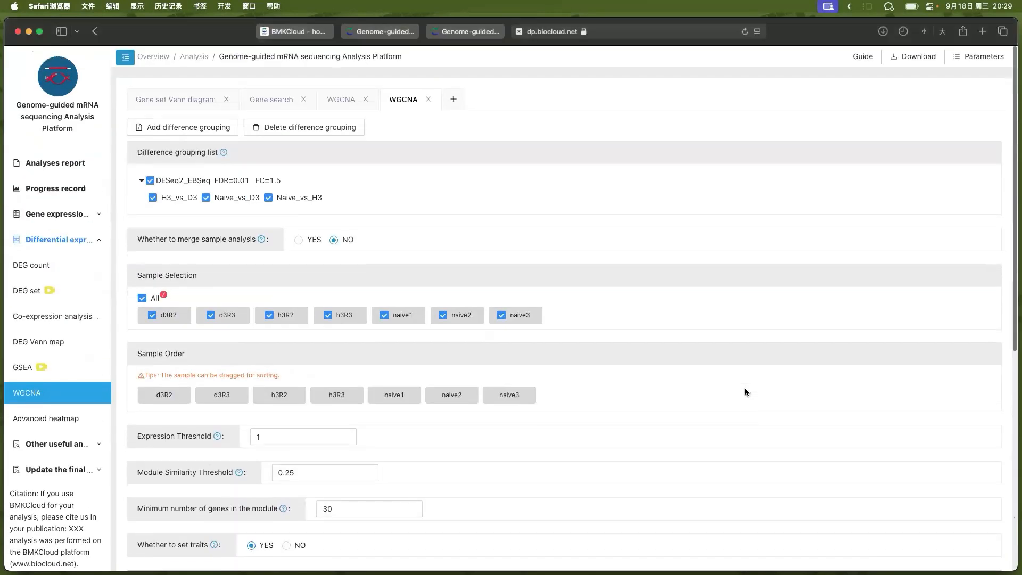
pyautogui.click(58, 187)
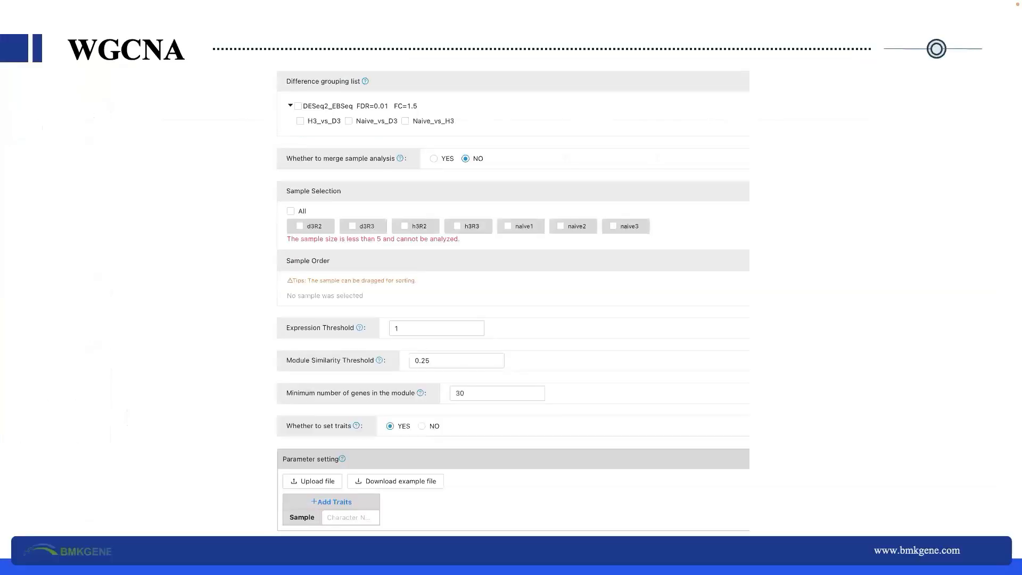
pyautogui.click(632, 418)
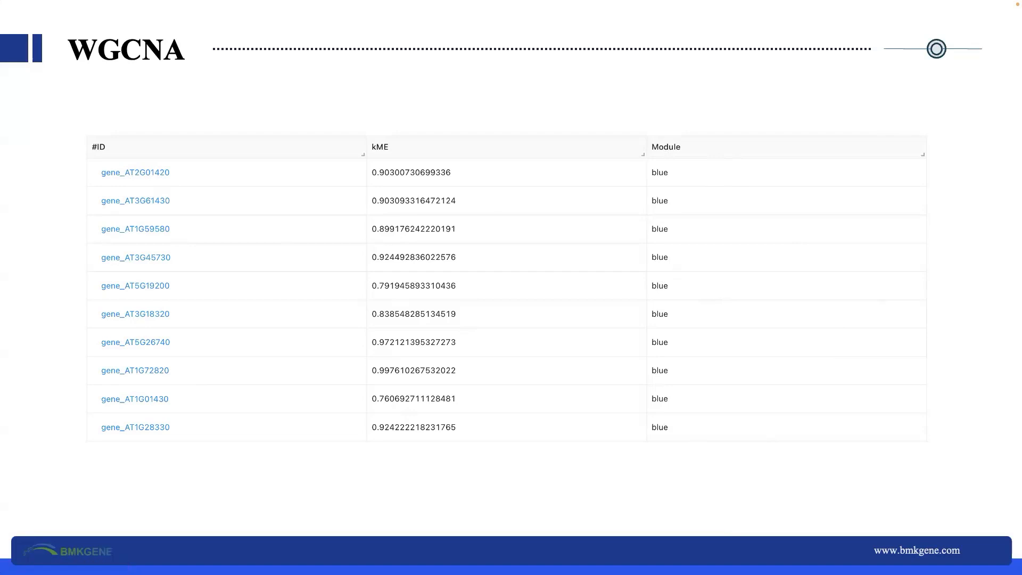
pyautogui.click(615, 306)
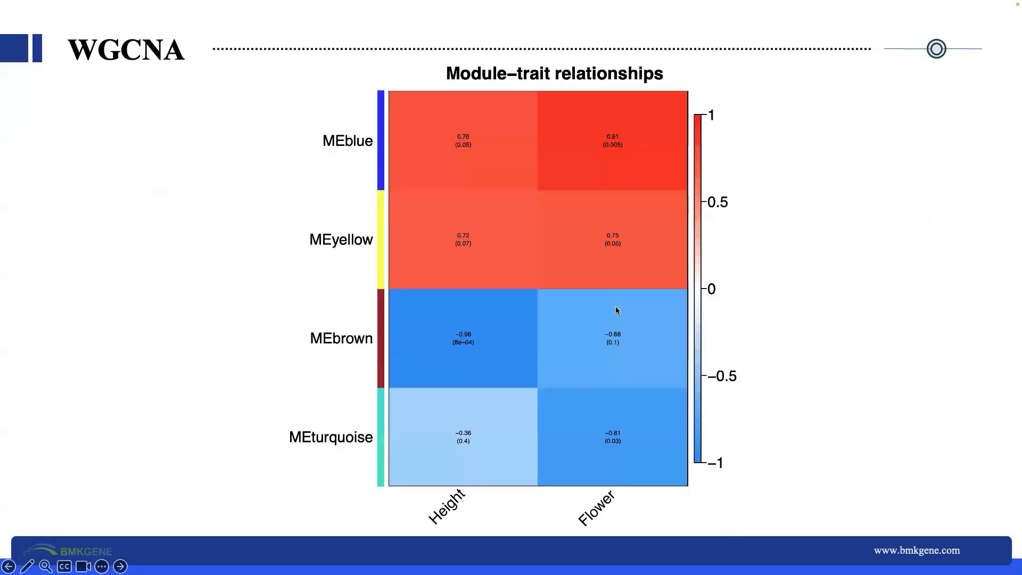